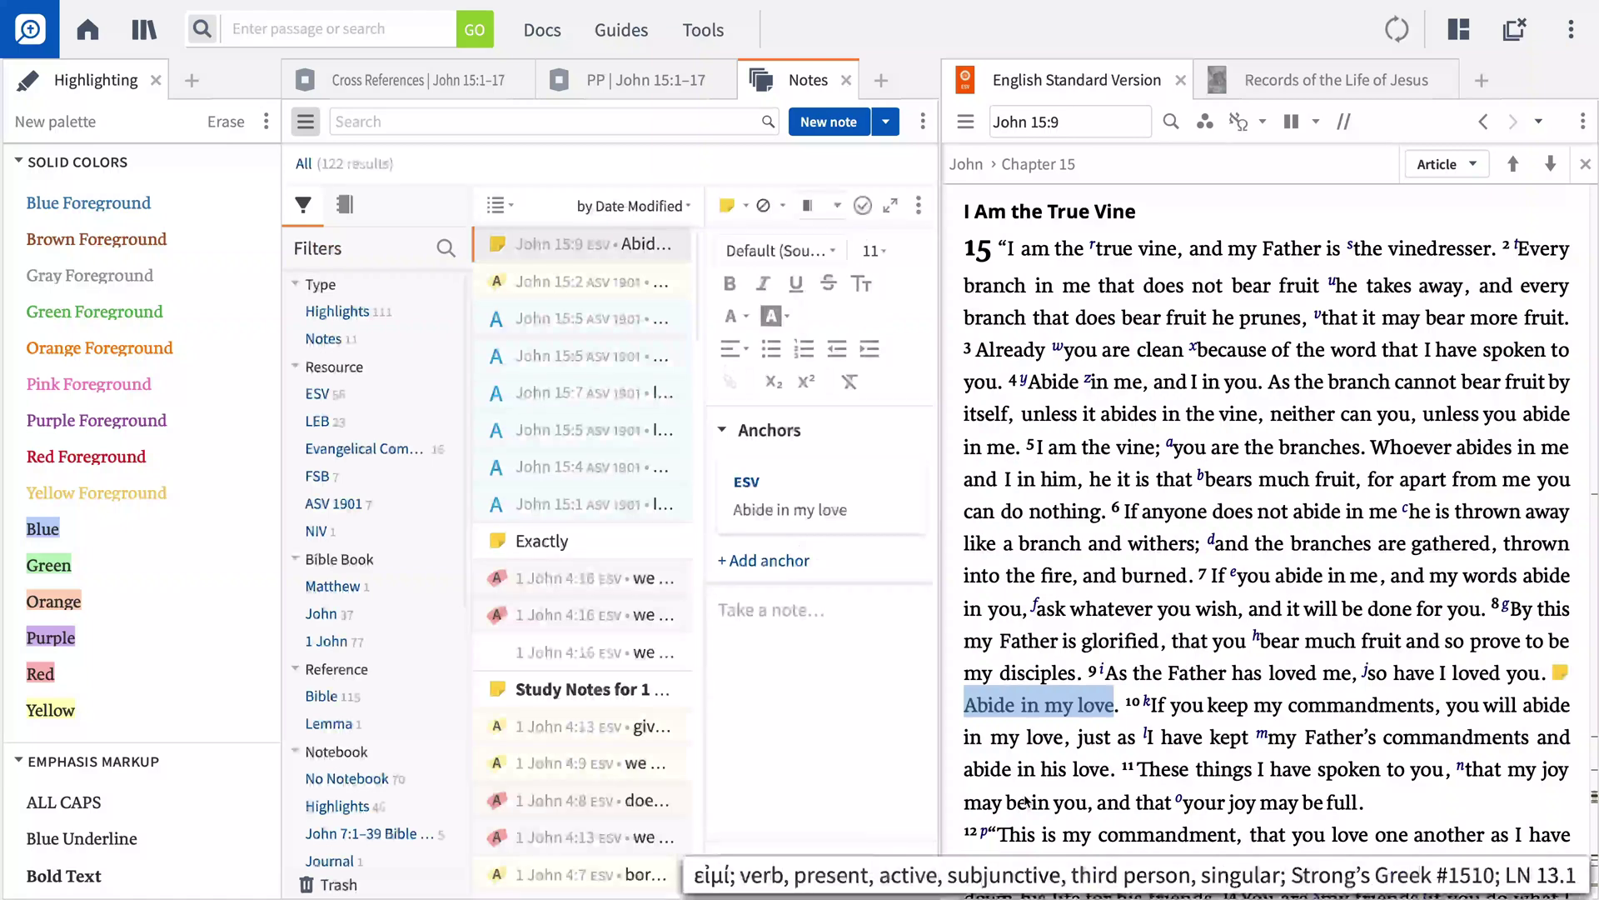
View the context actions for 'Abide in my love', then bring up the Tools list
right_click(1072, 704)
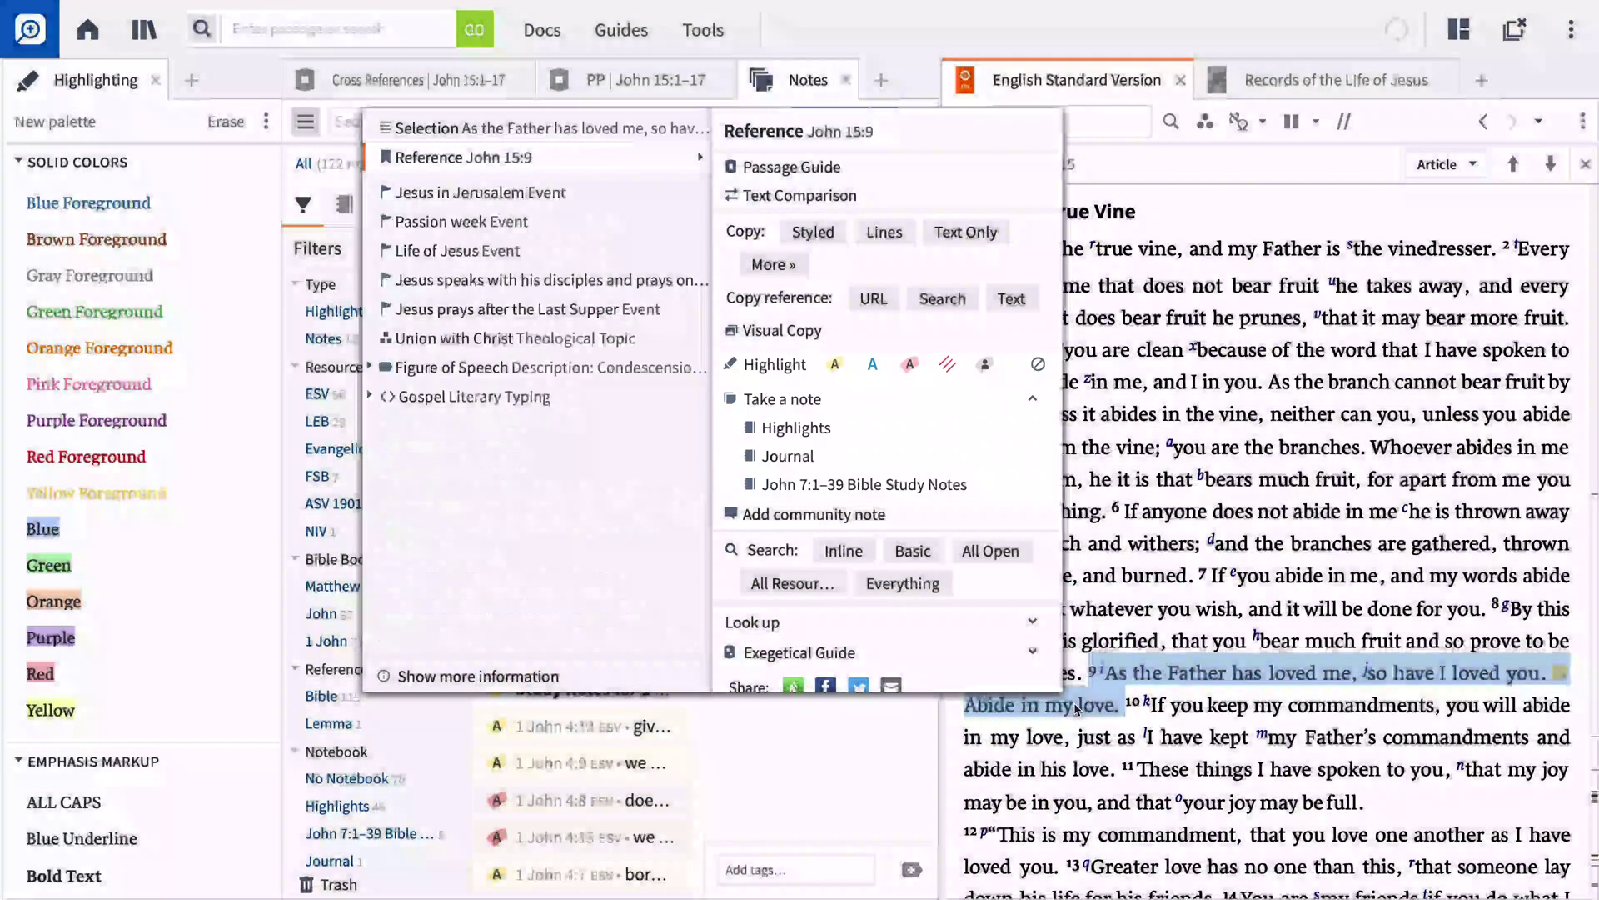
click(712, 35)
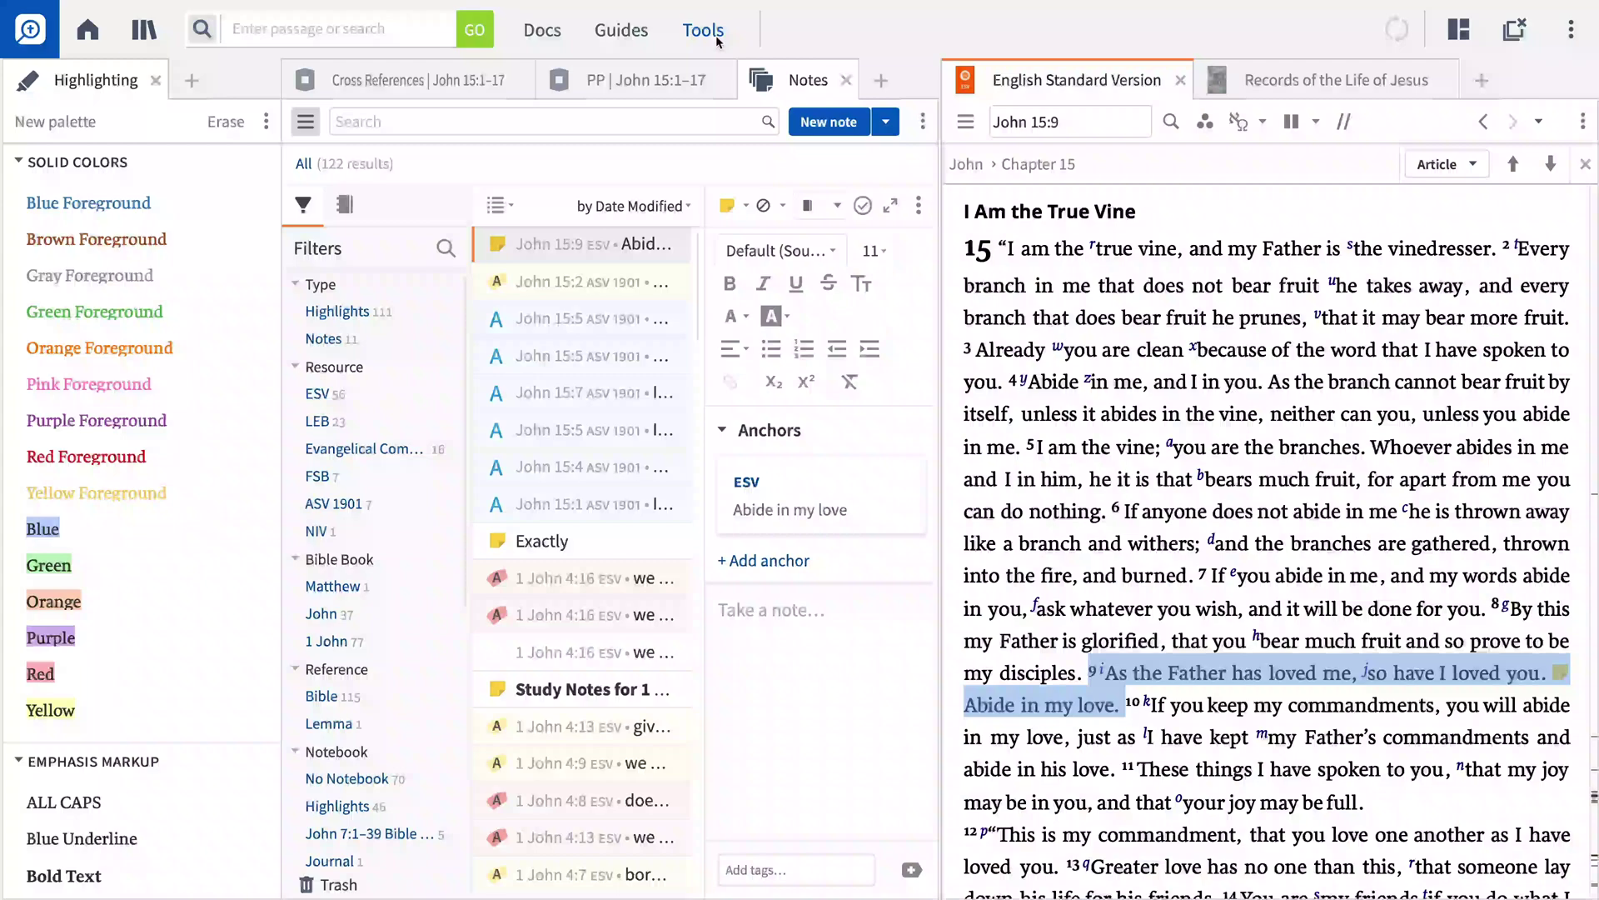
click(716, 40)
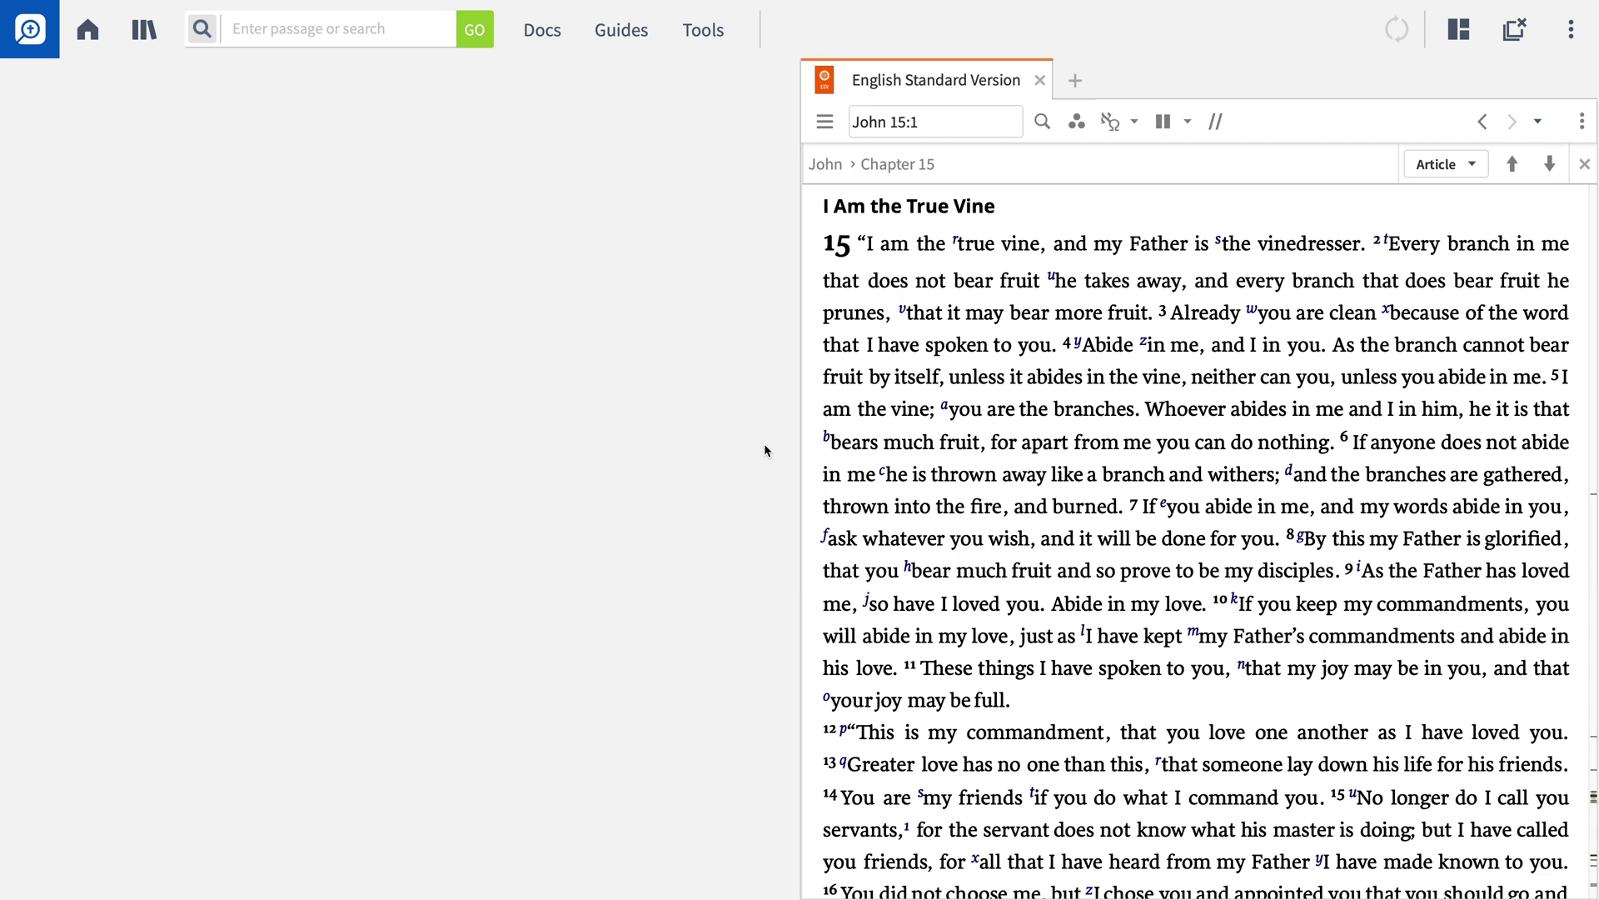
Follow verse 5's 'ver. 16' cross-reference to move the ESV to John 15:16
mouse_move(830, 441)
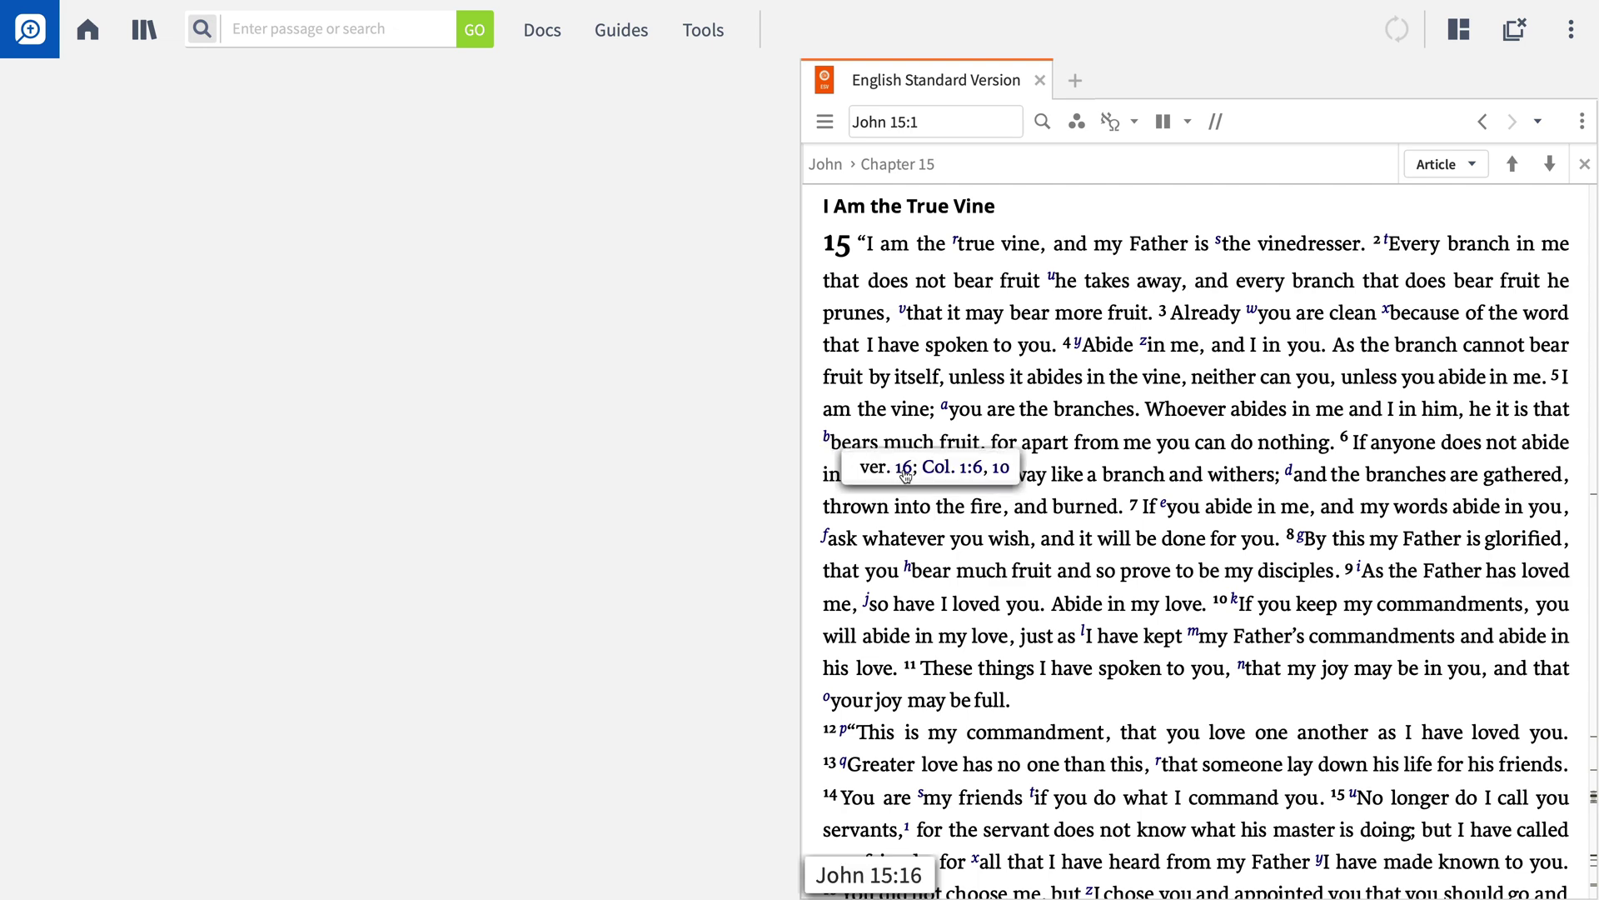
click(906, 471)
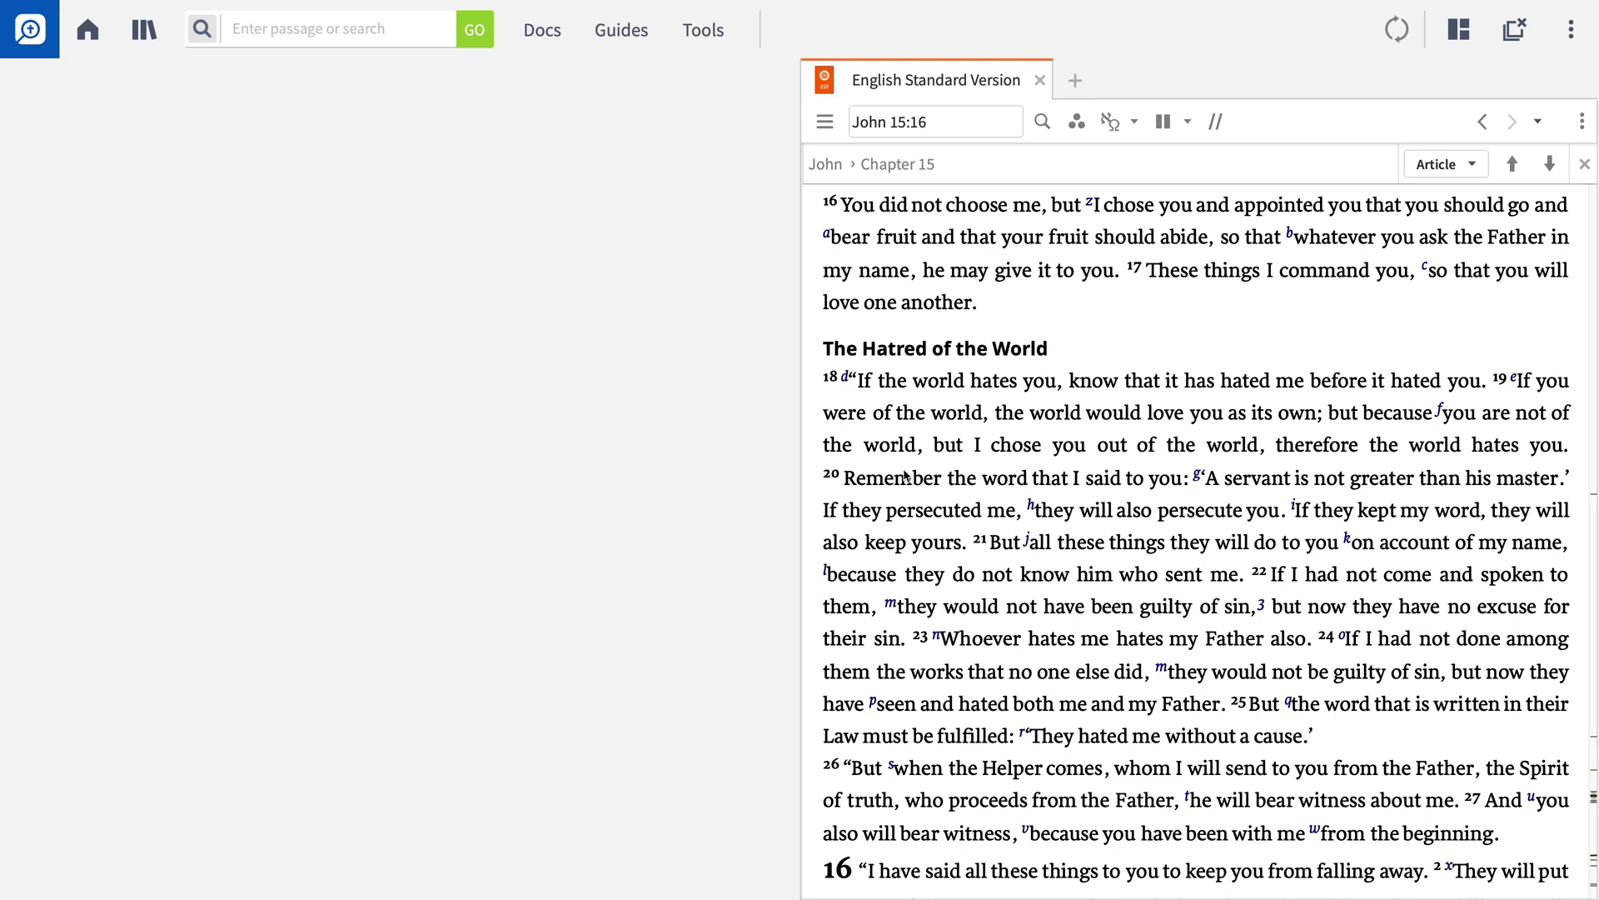
Load Cross References for John 15:1–17 (I Am the True Vine) and open its 204 passages in the ESV
click(618, 37)
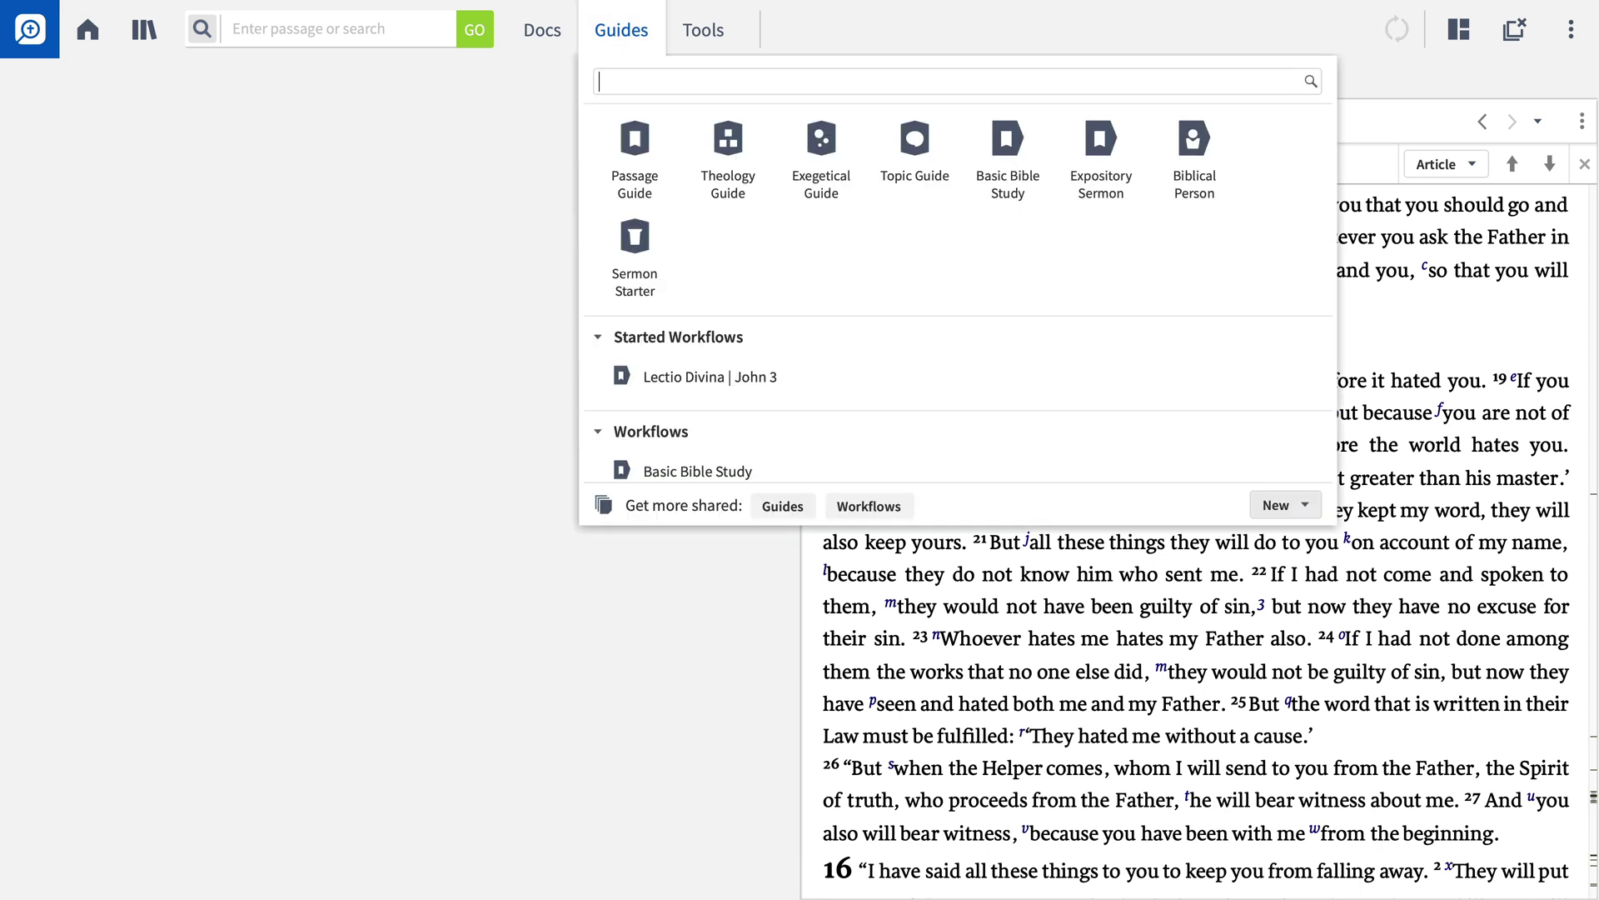
text(cross)
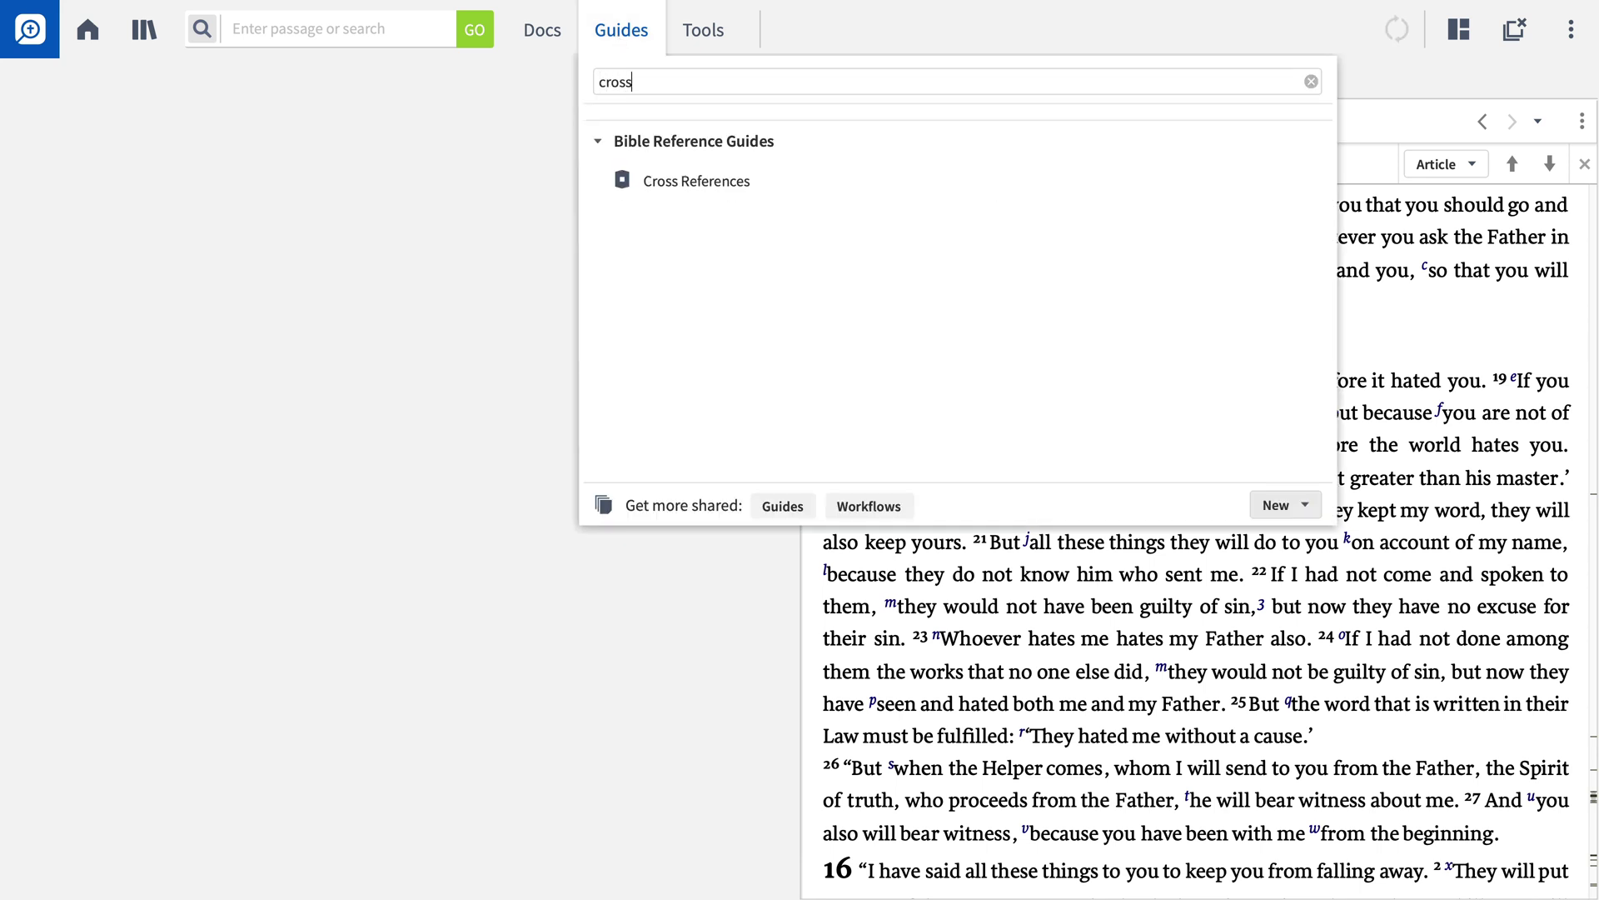
click(660, 181)
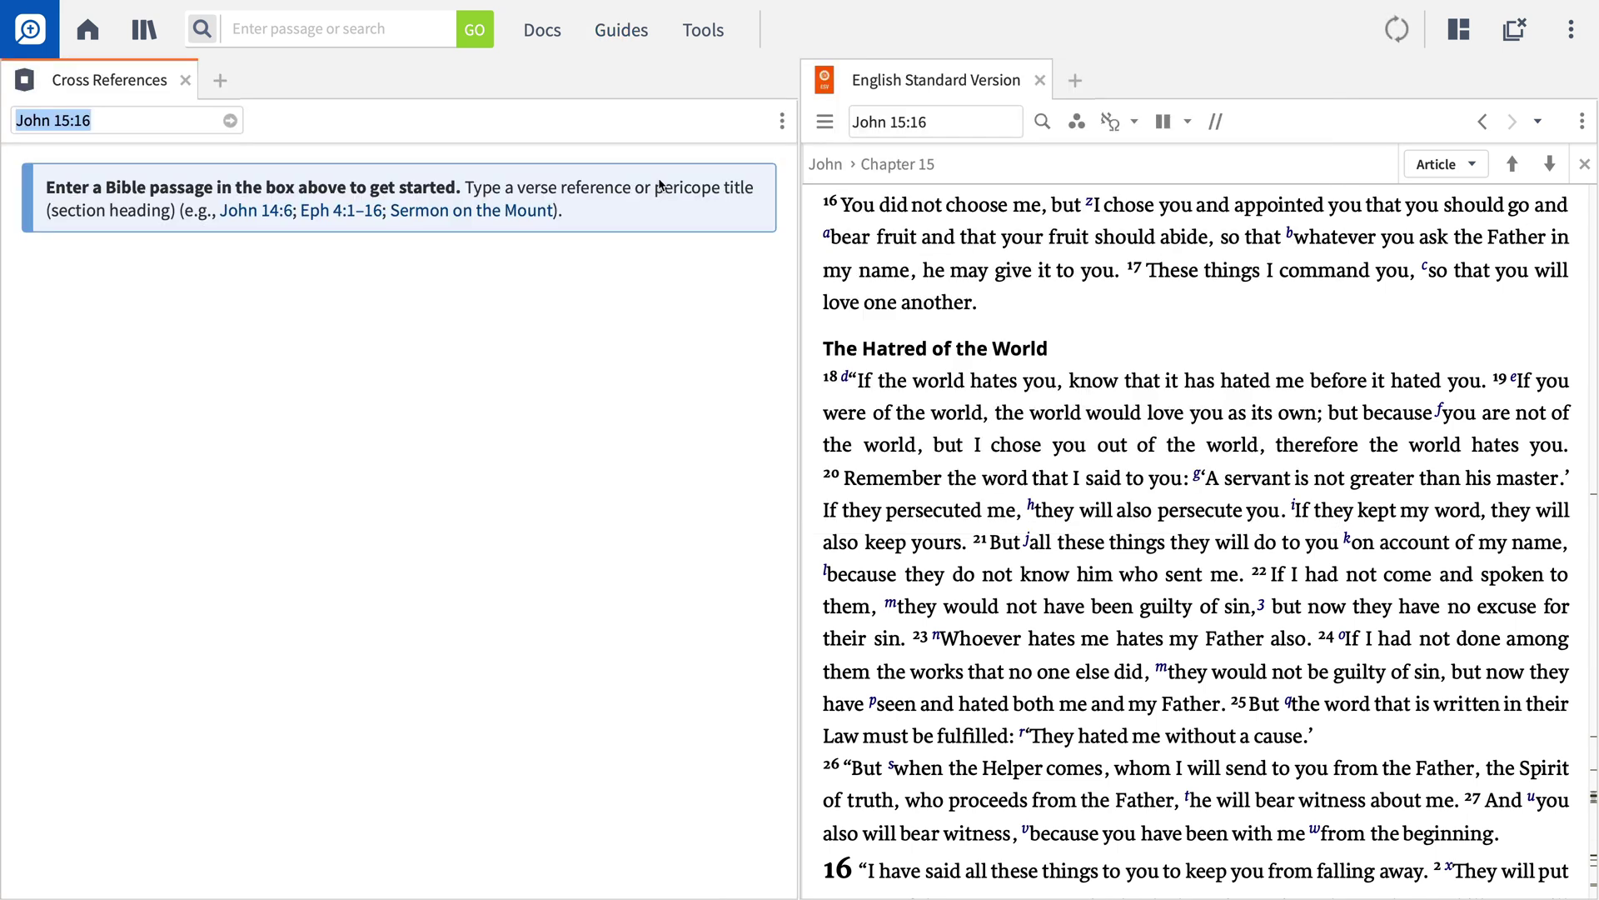
key(End)
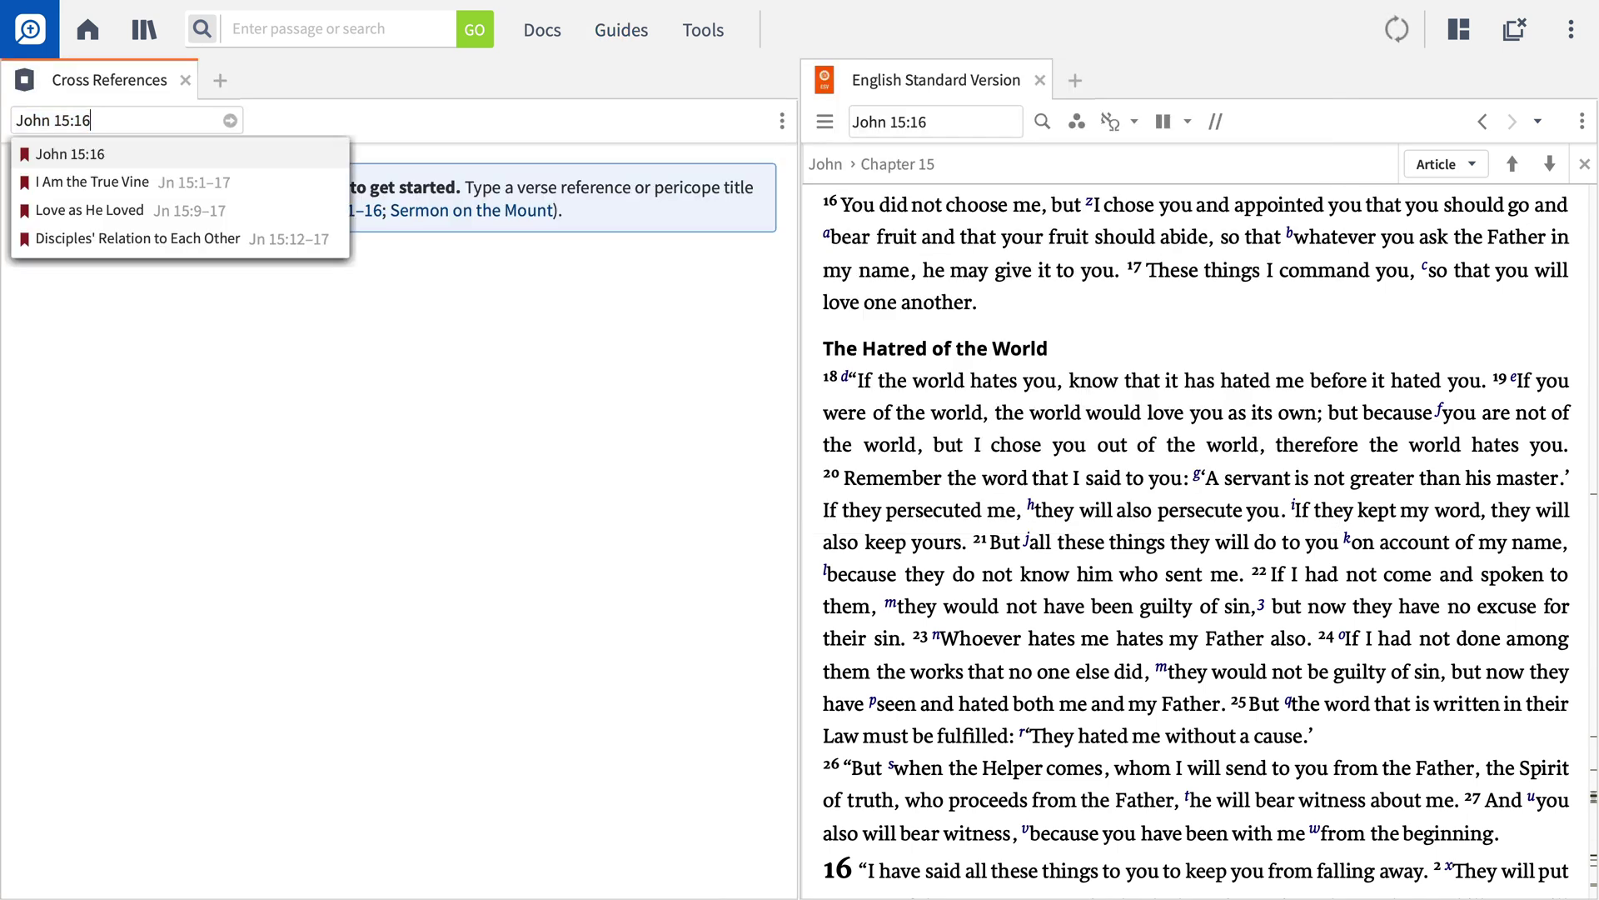
key(BackSpace)
key(Down)
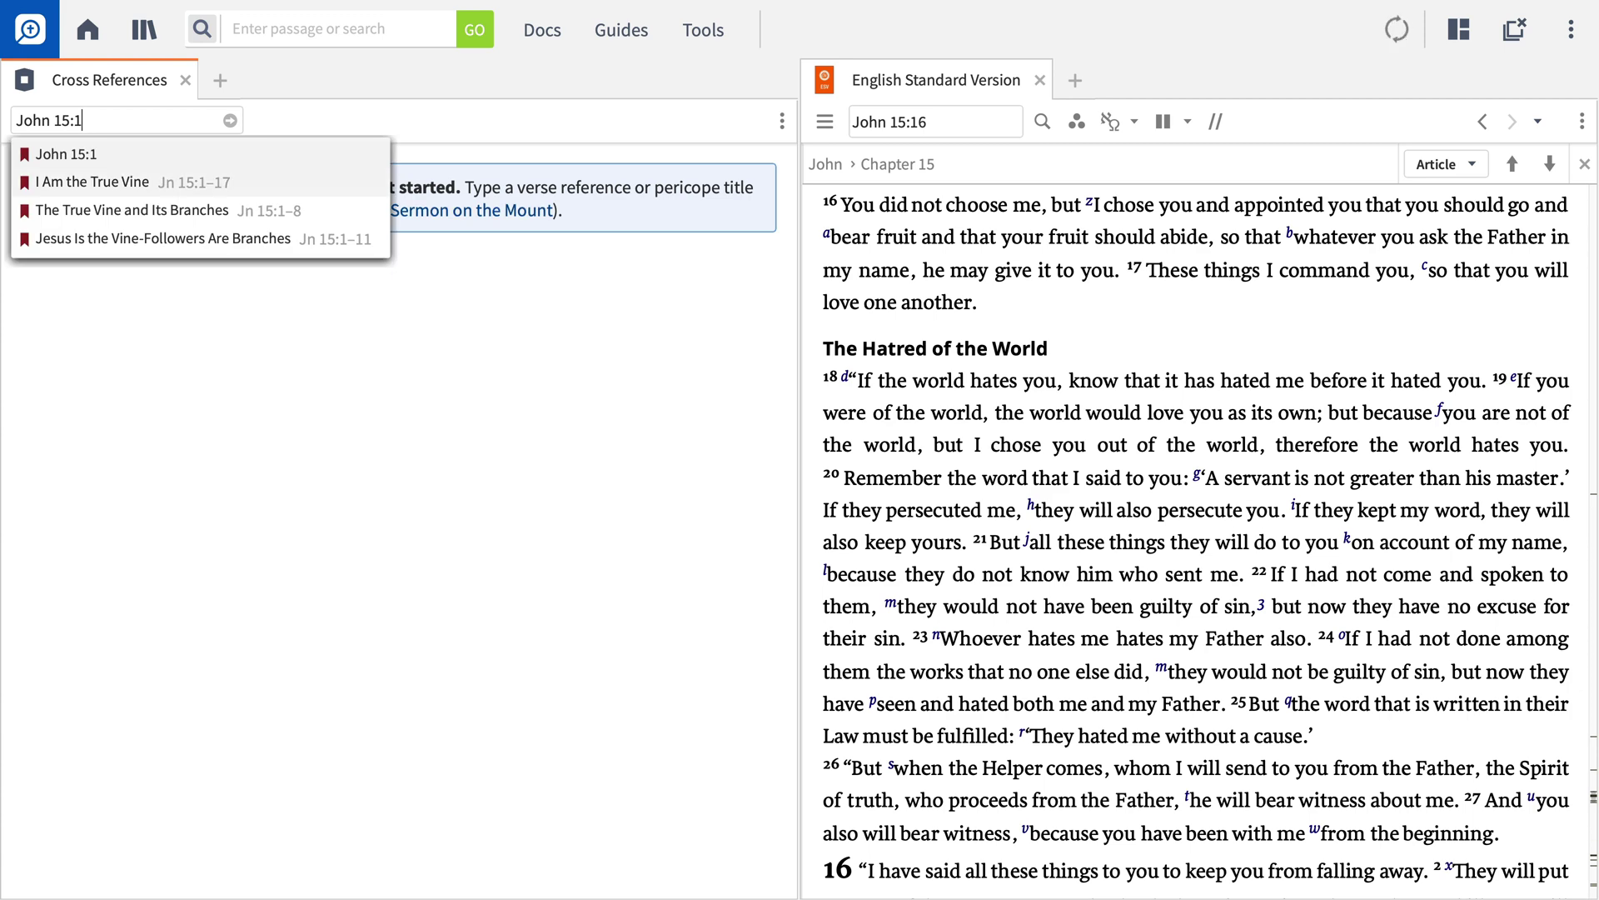
key(Return)
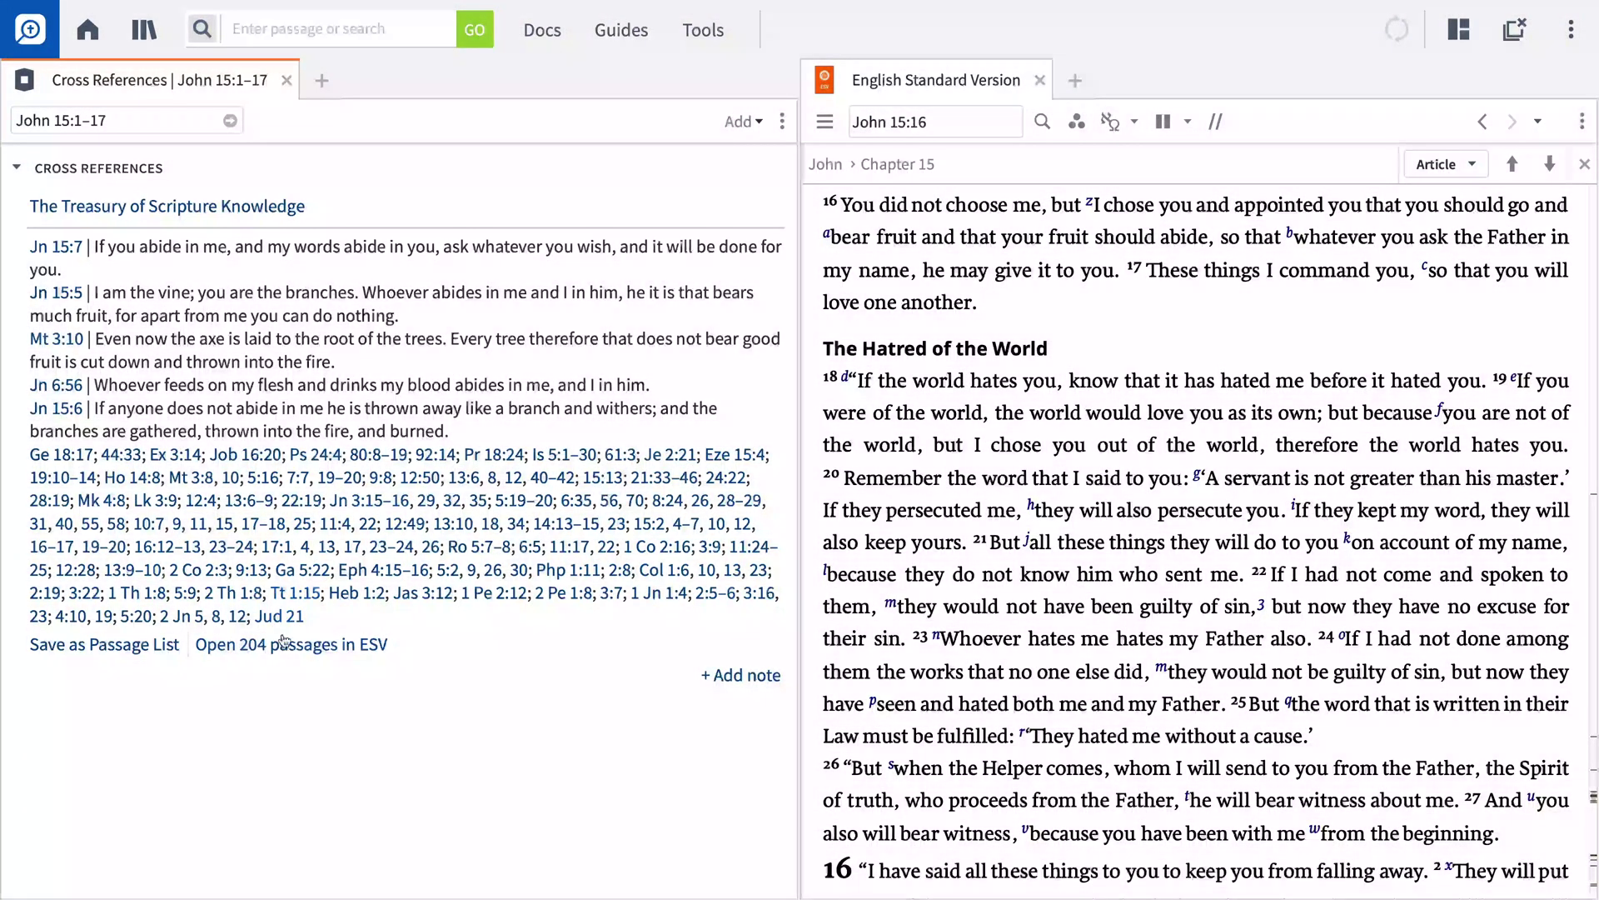
click(282, 643)
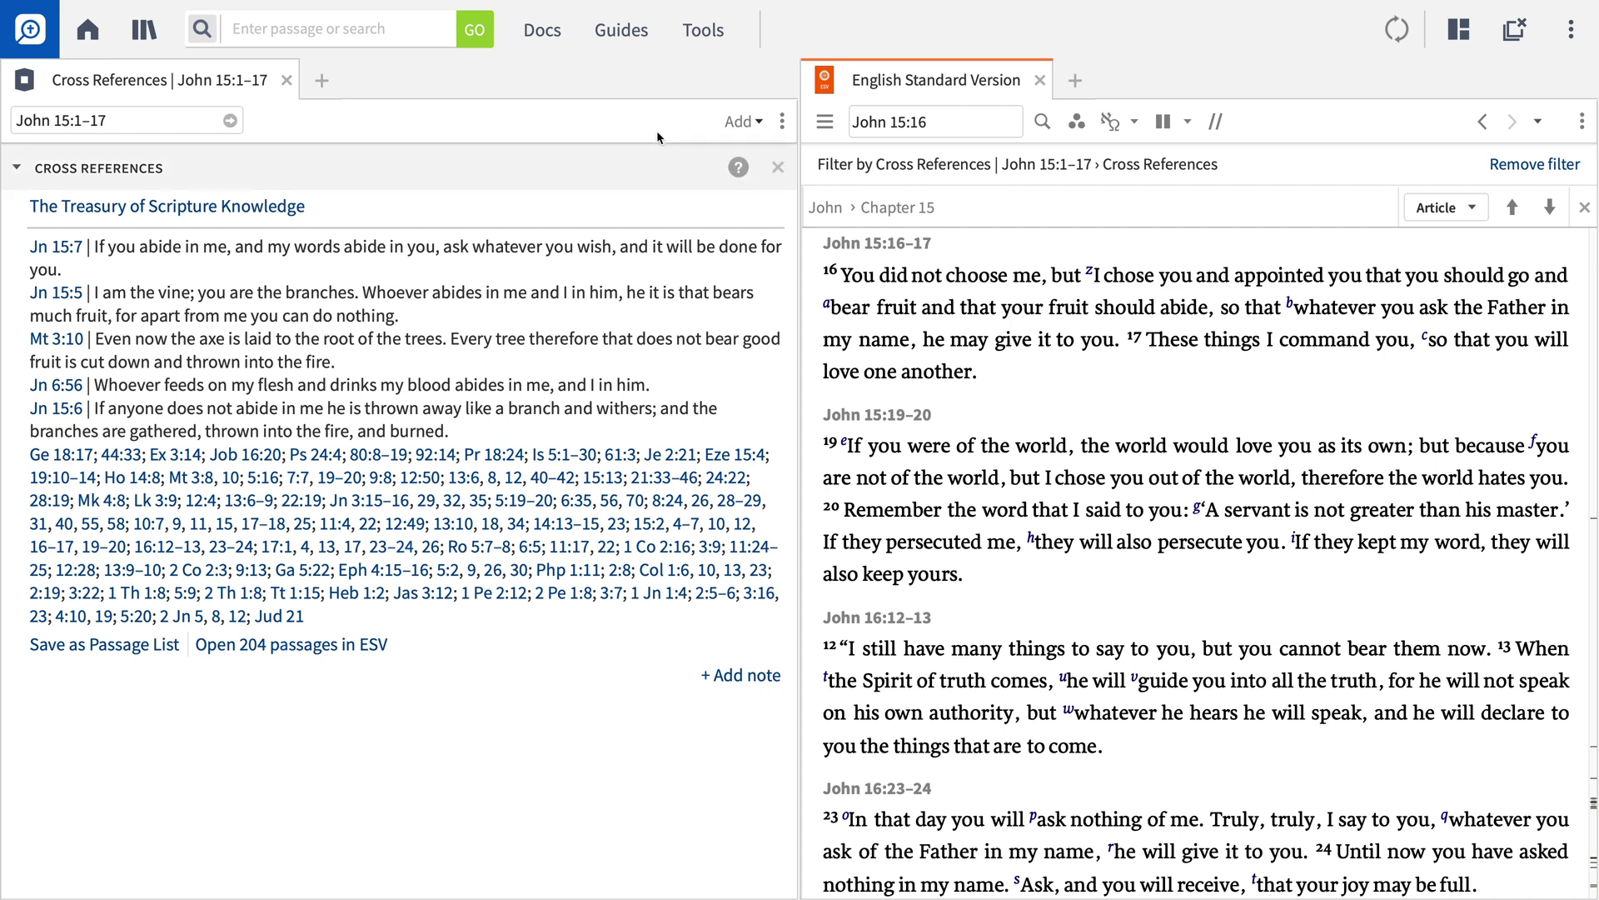
Set up the Parallel Passages guide for John 15:1–17
click(631, 39)
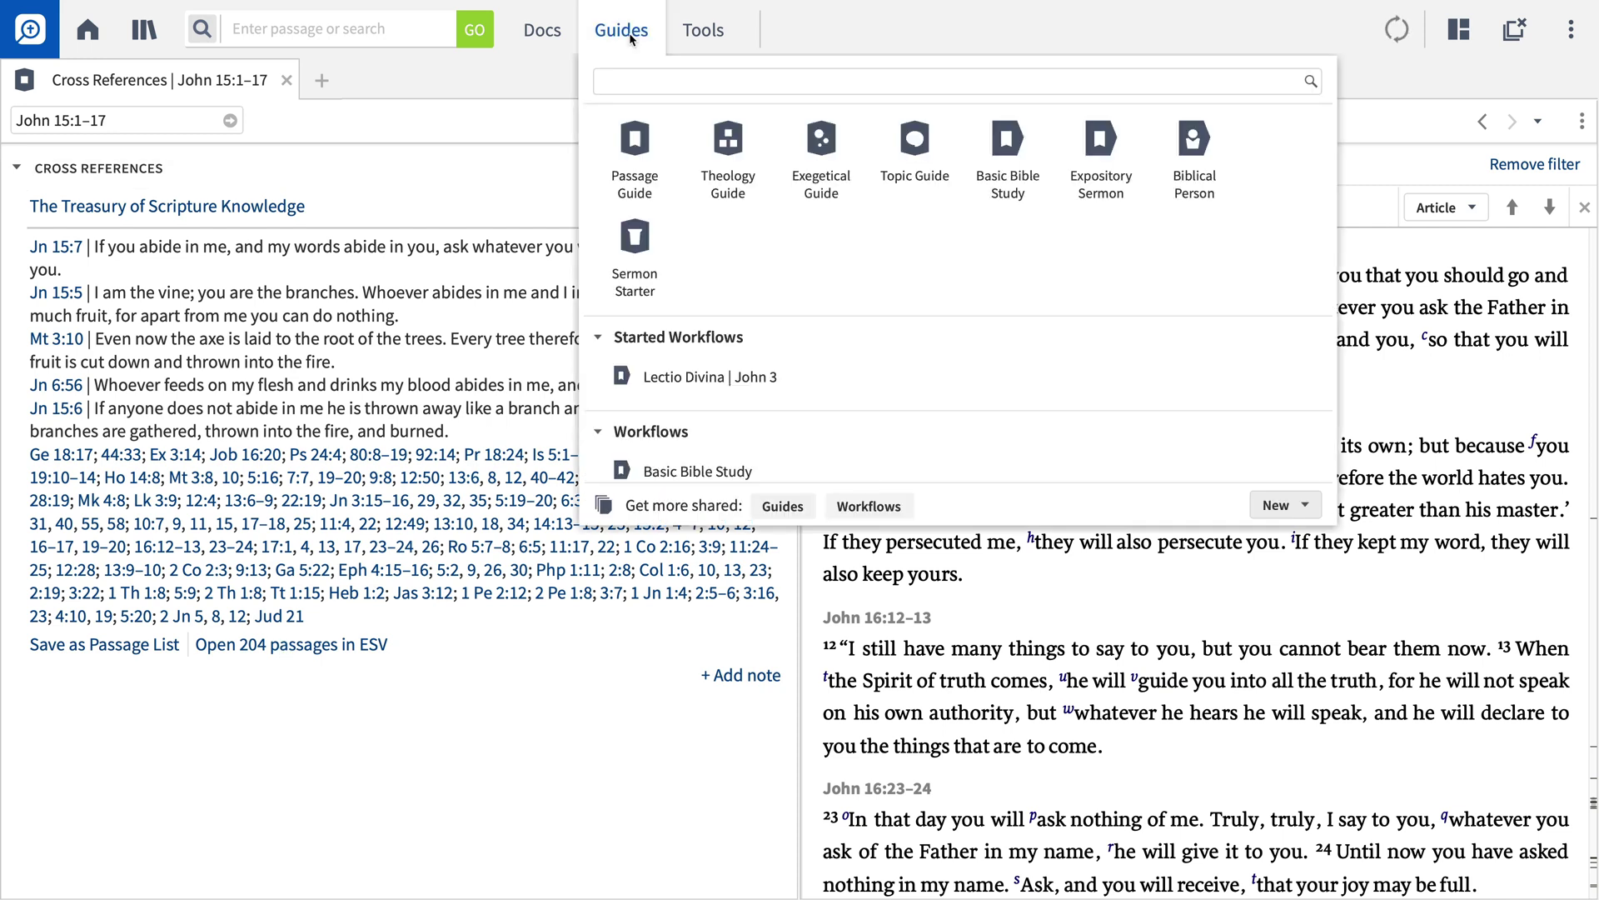
text(parallel)
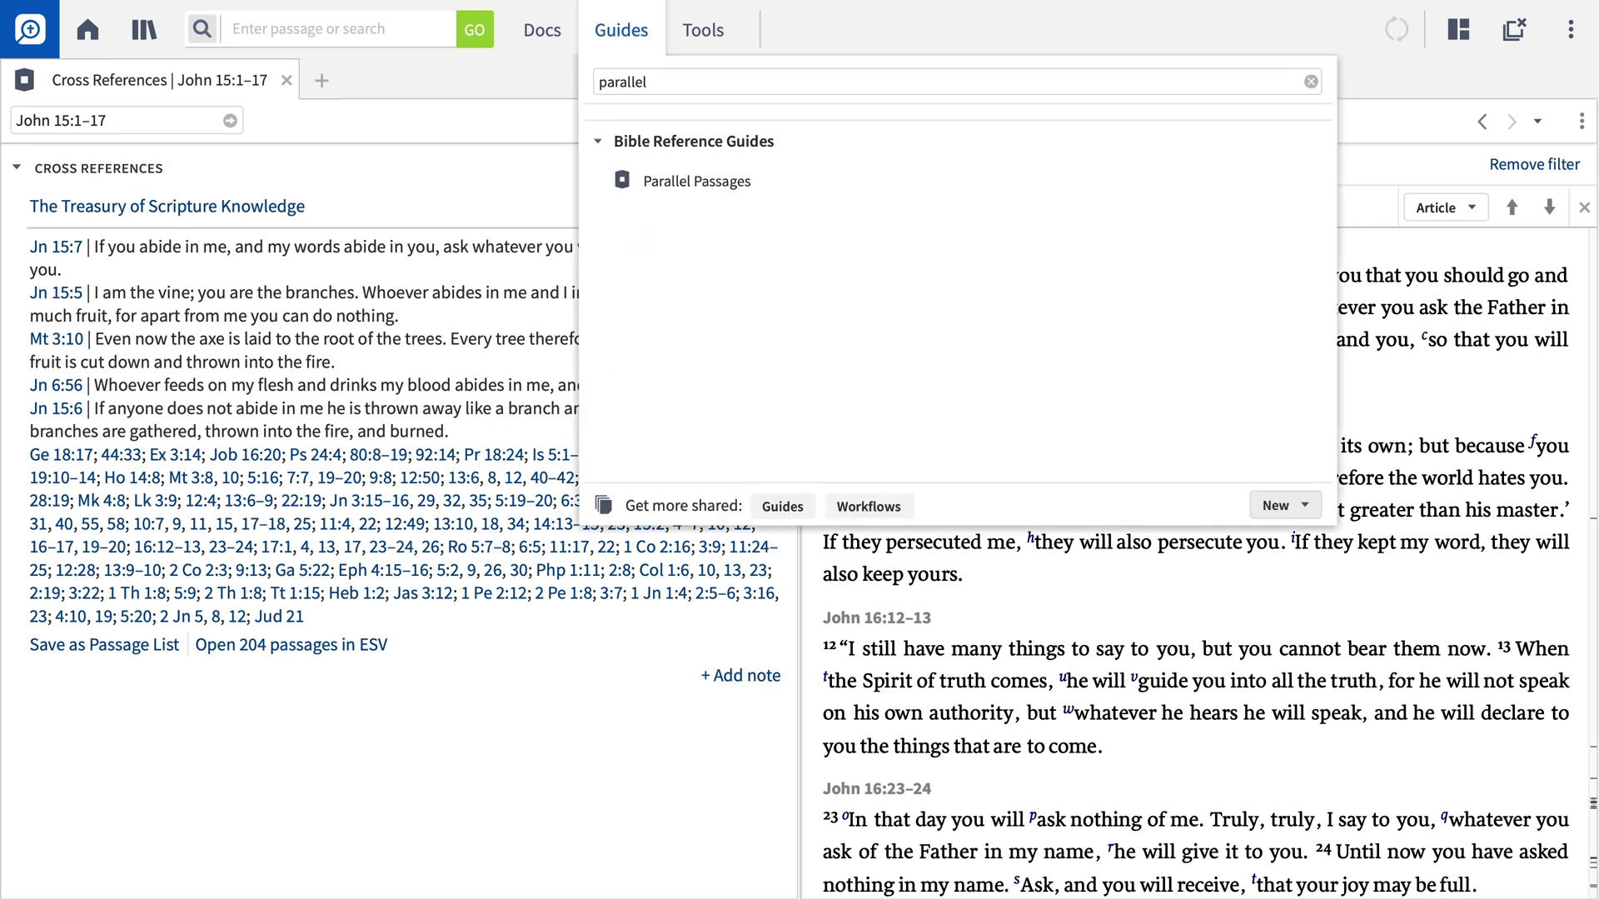
click(661, 179)
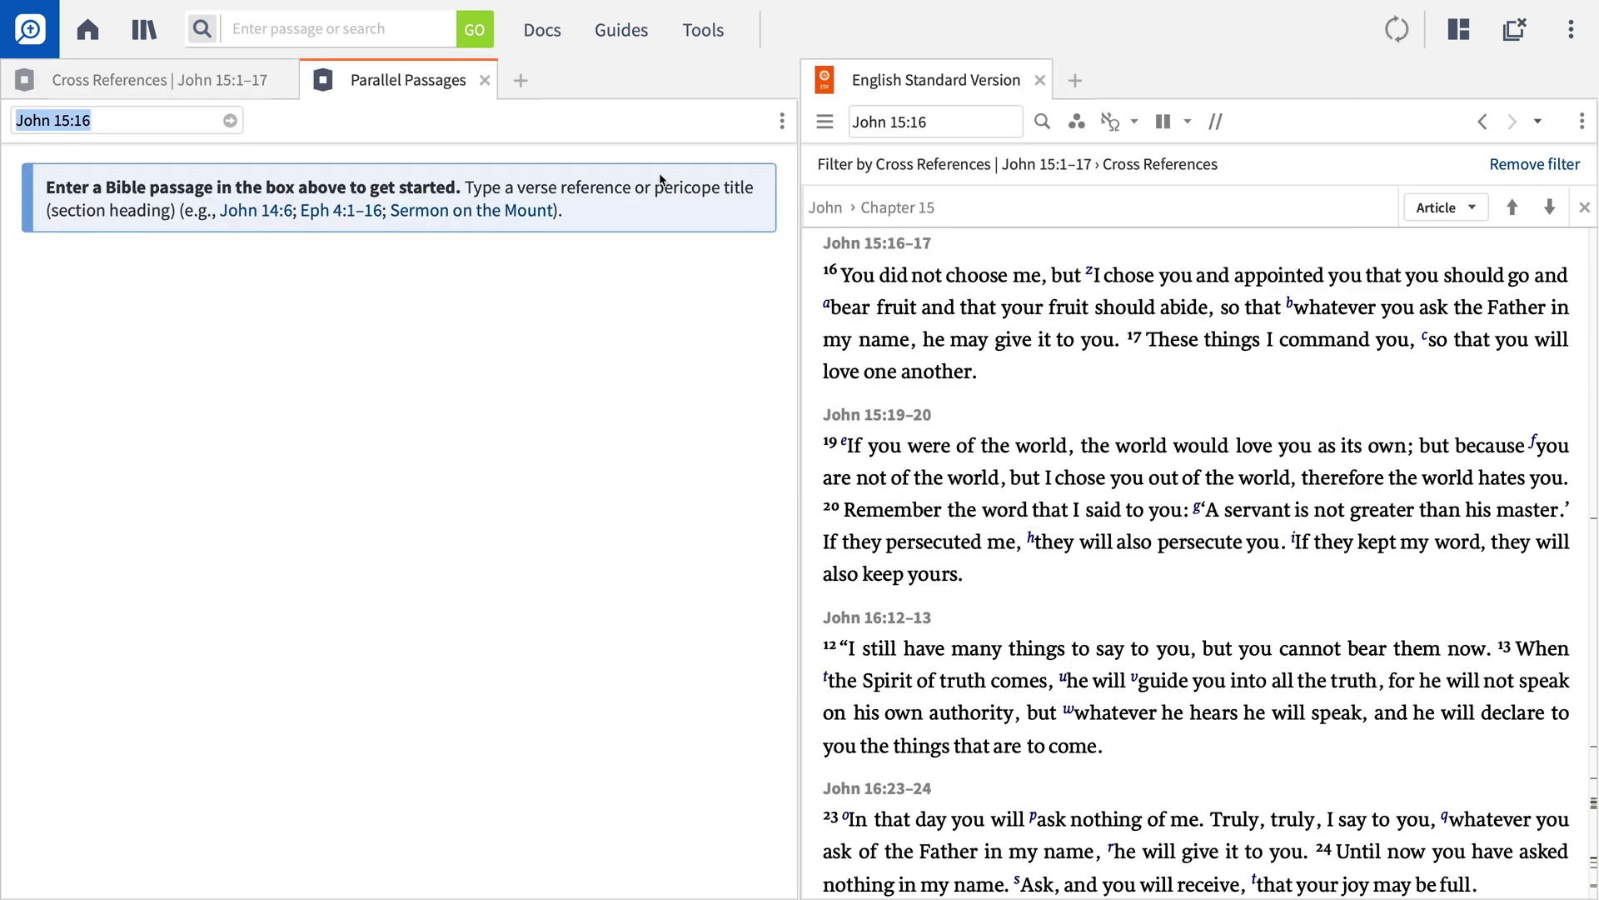
key(Right)
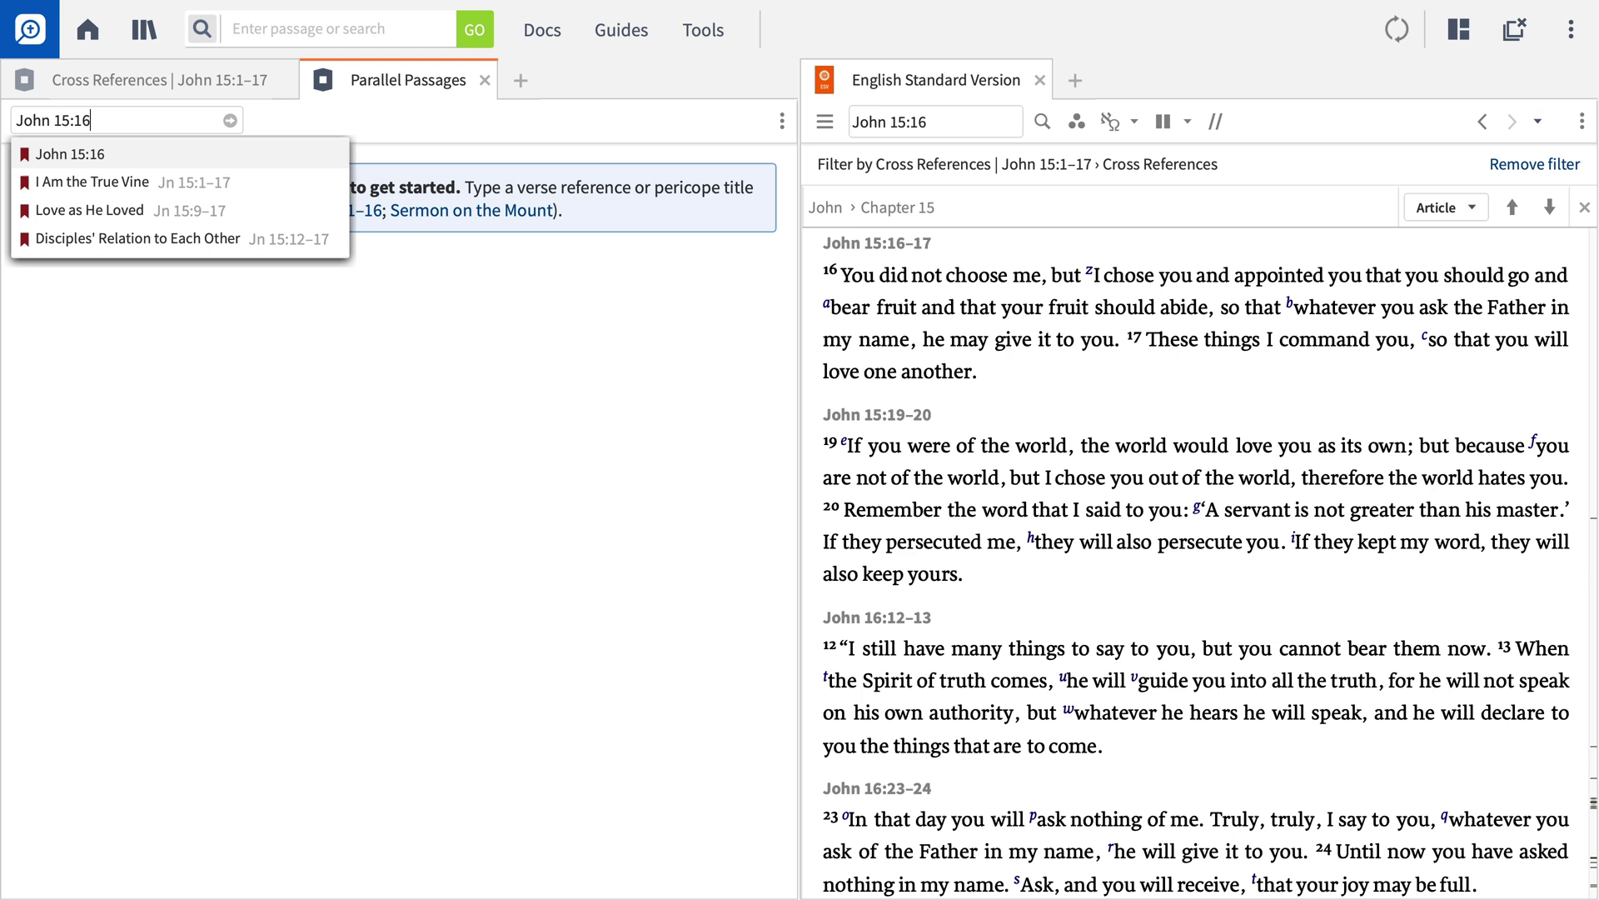
click(198, 182)
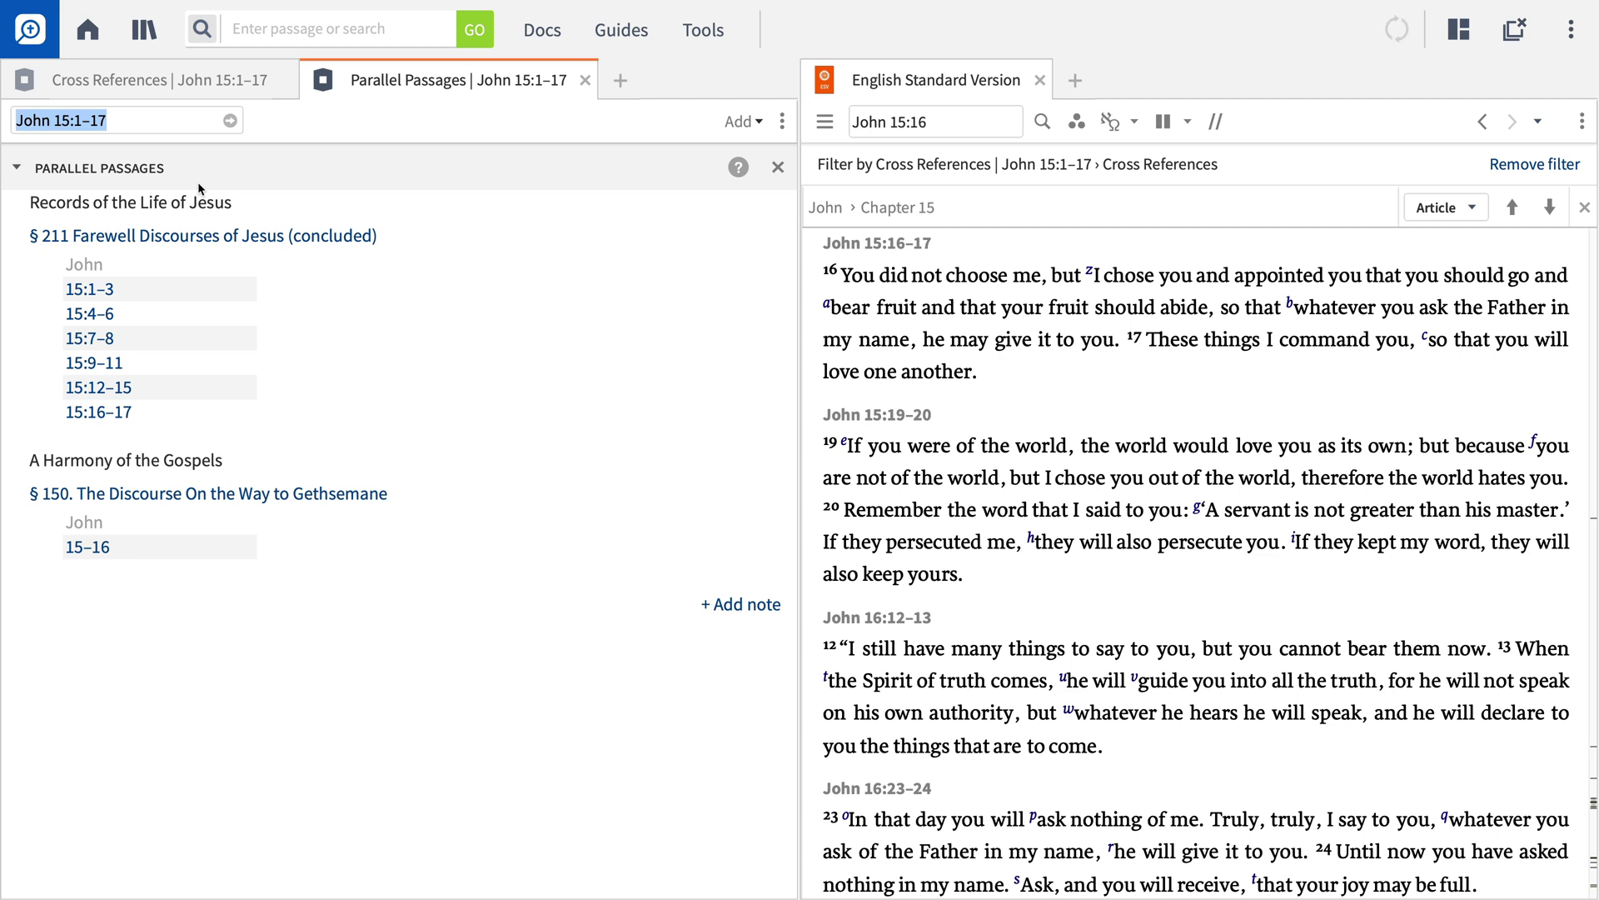
Open §211 Farewell Discourses in Records of the Life of Jesus, then return to the ESV
mouse_move(181, 242)
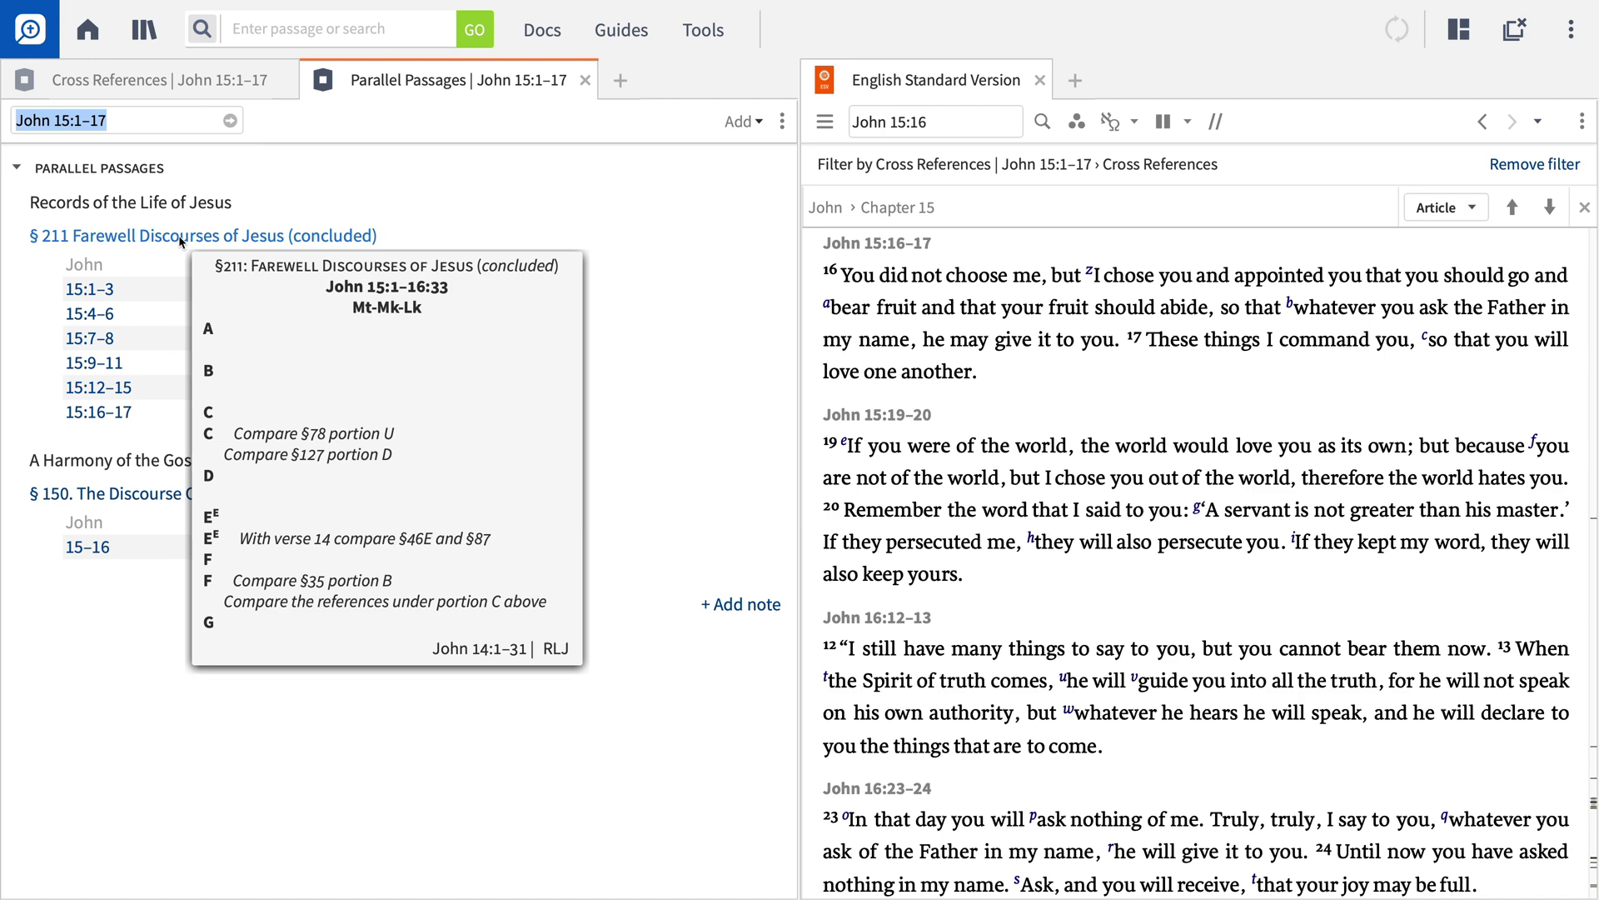
click(181, 237)
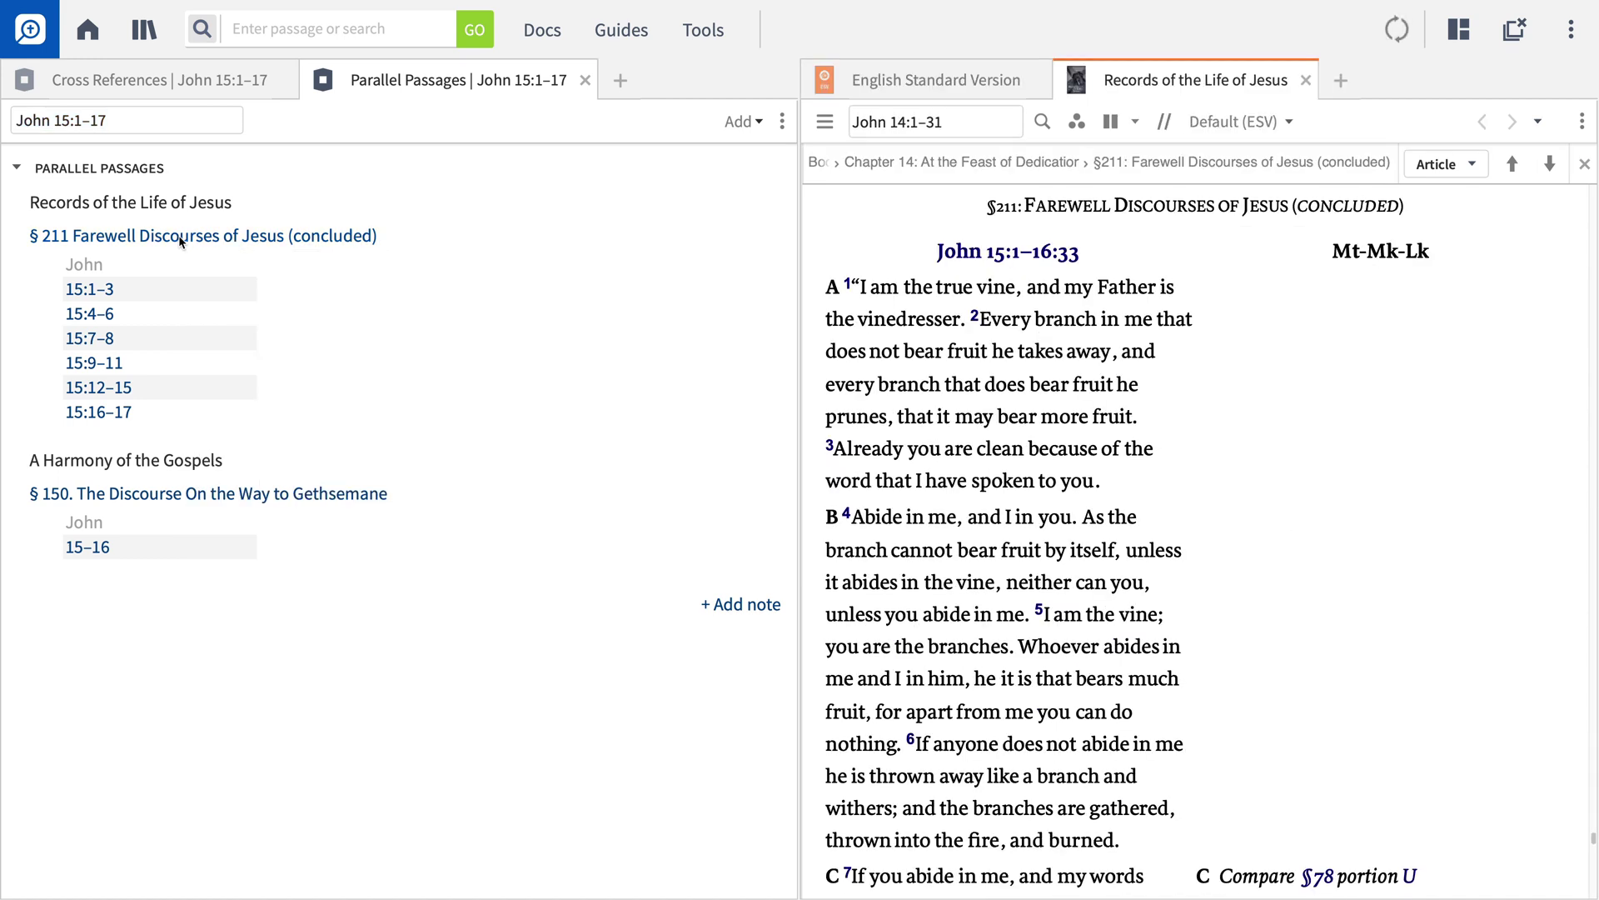
mouse_move(88, 290)
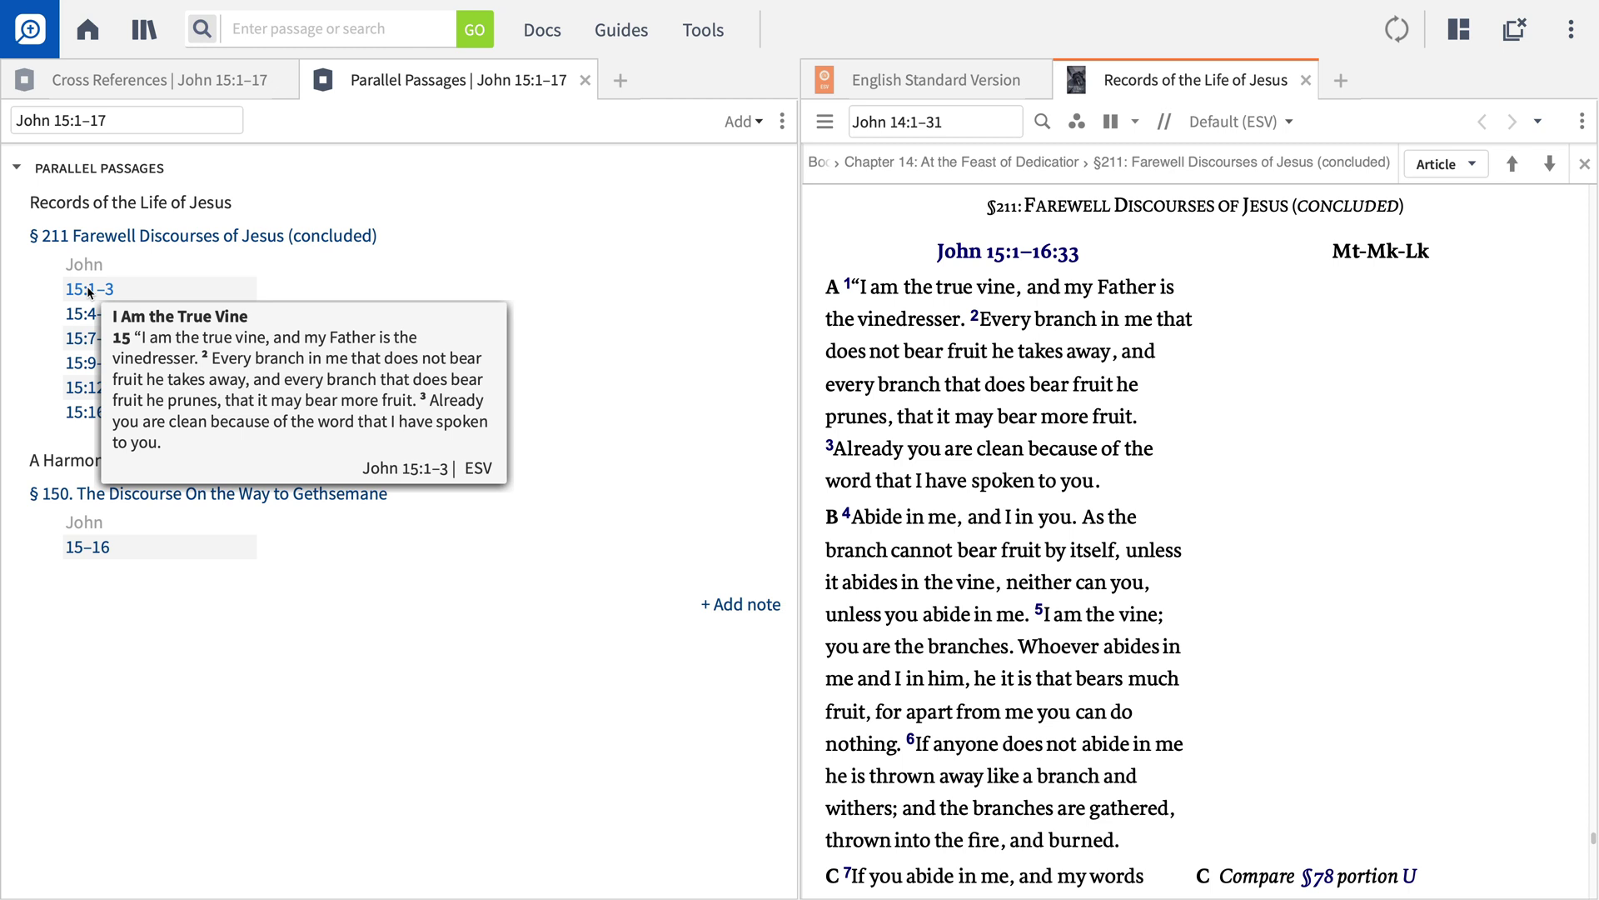
click(876, 87)
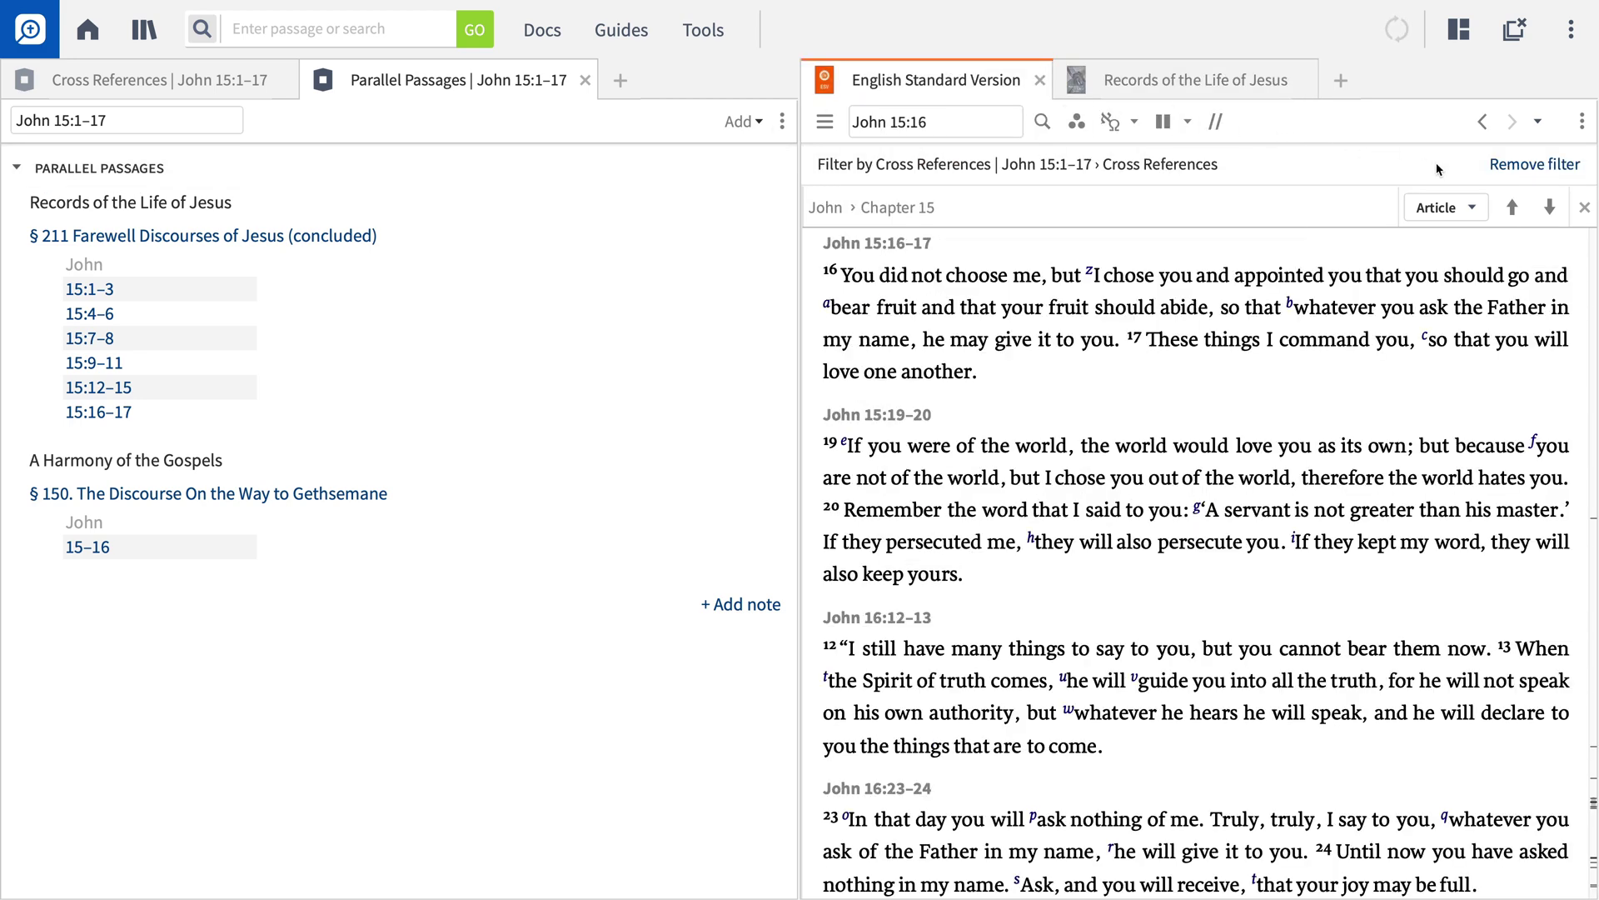
Remove the ESV cross-reference filter and select 'Abide in my love' in John 15:9
click(1499, 164)
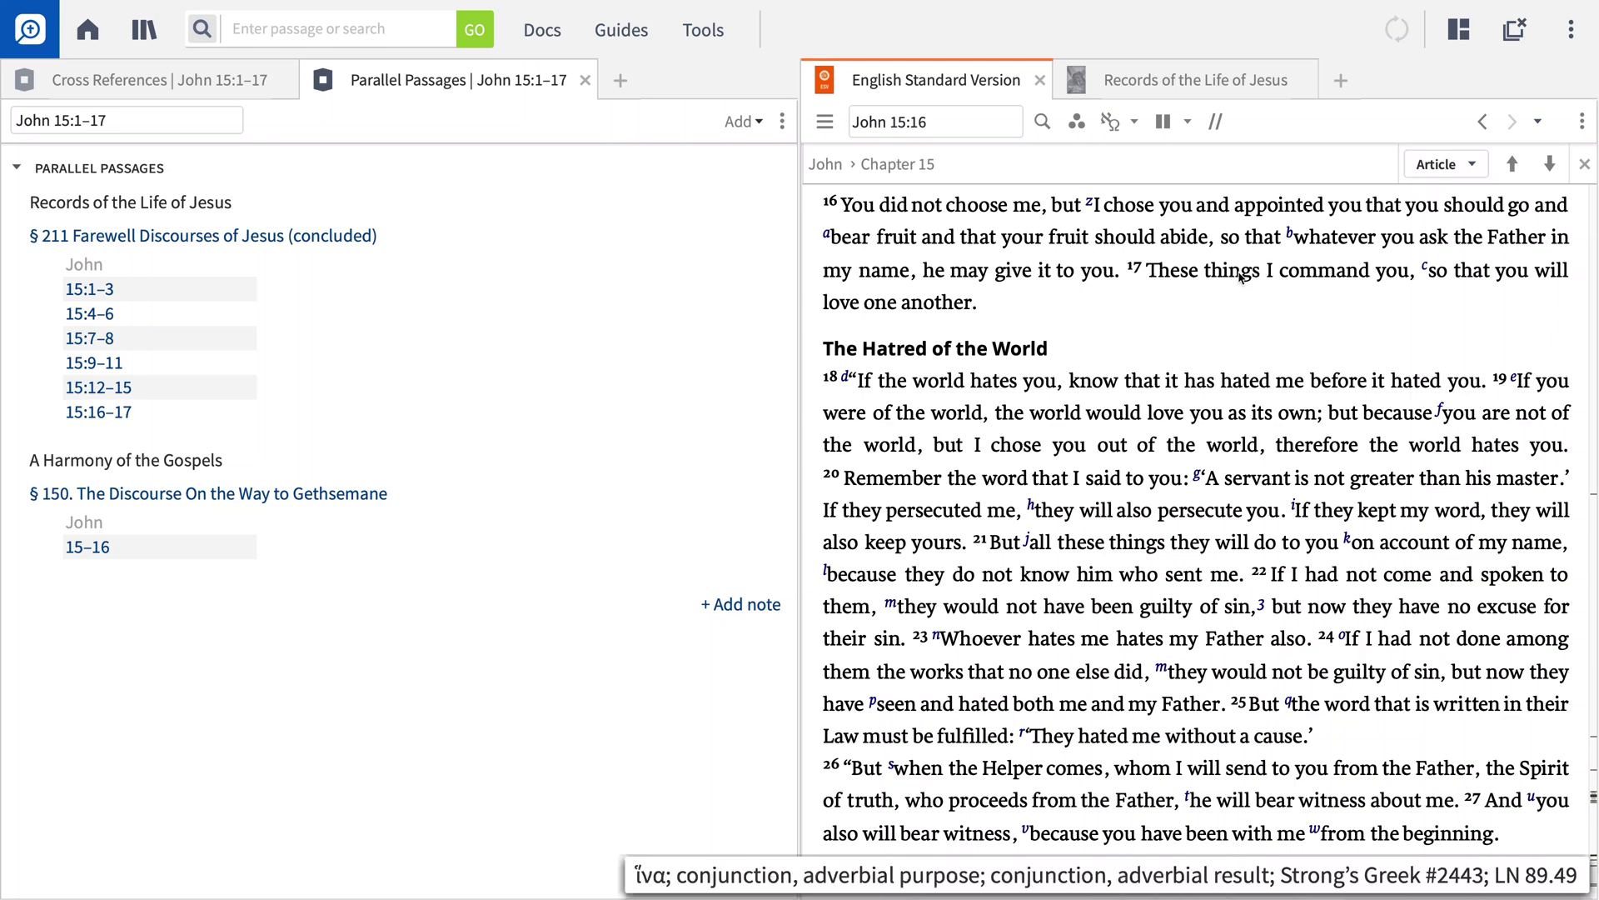
scroll(1196, 304, up, 4)
scroll(1196, 309, up, 5)
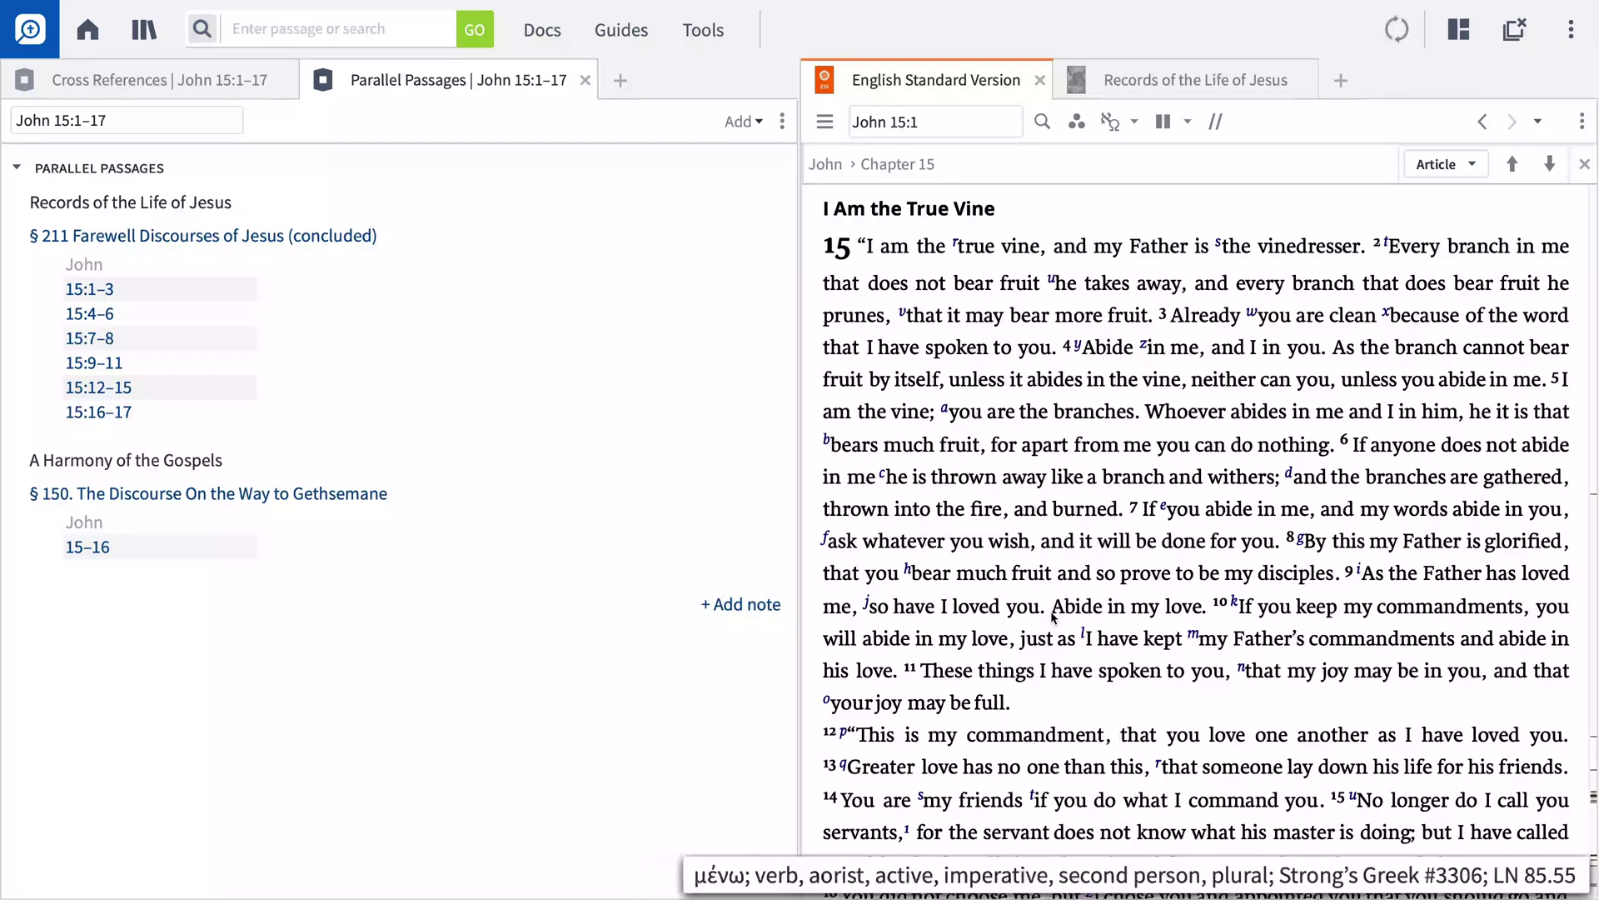
double_click(1100, 612)
drag(1101, 614, 1197, 621)
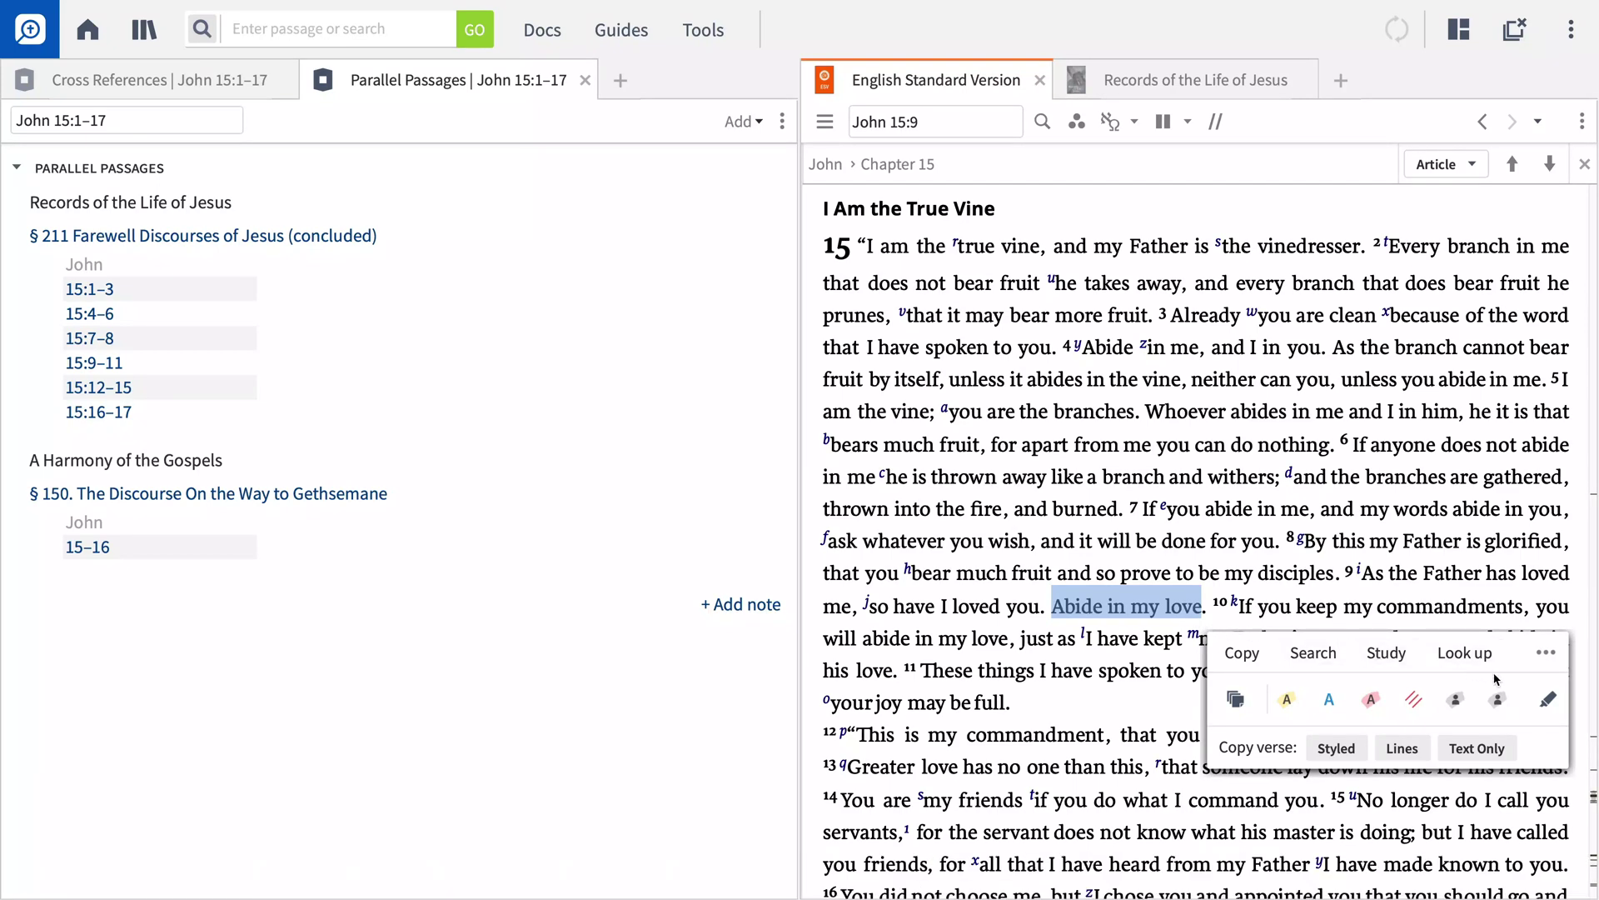
click(1547, 702)
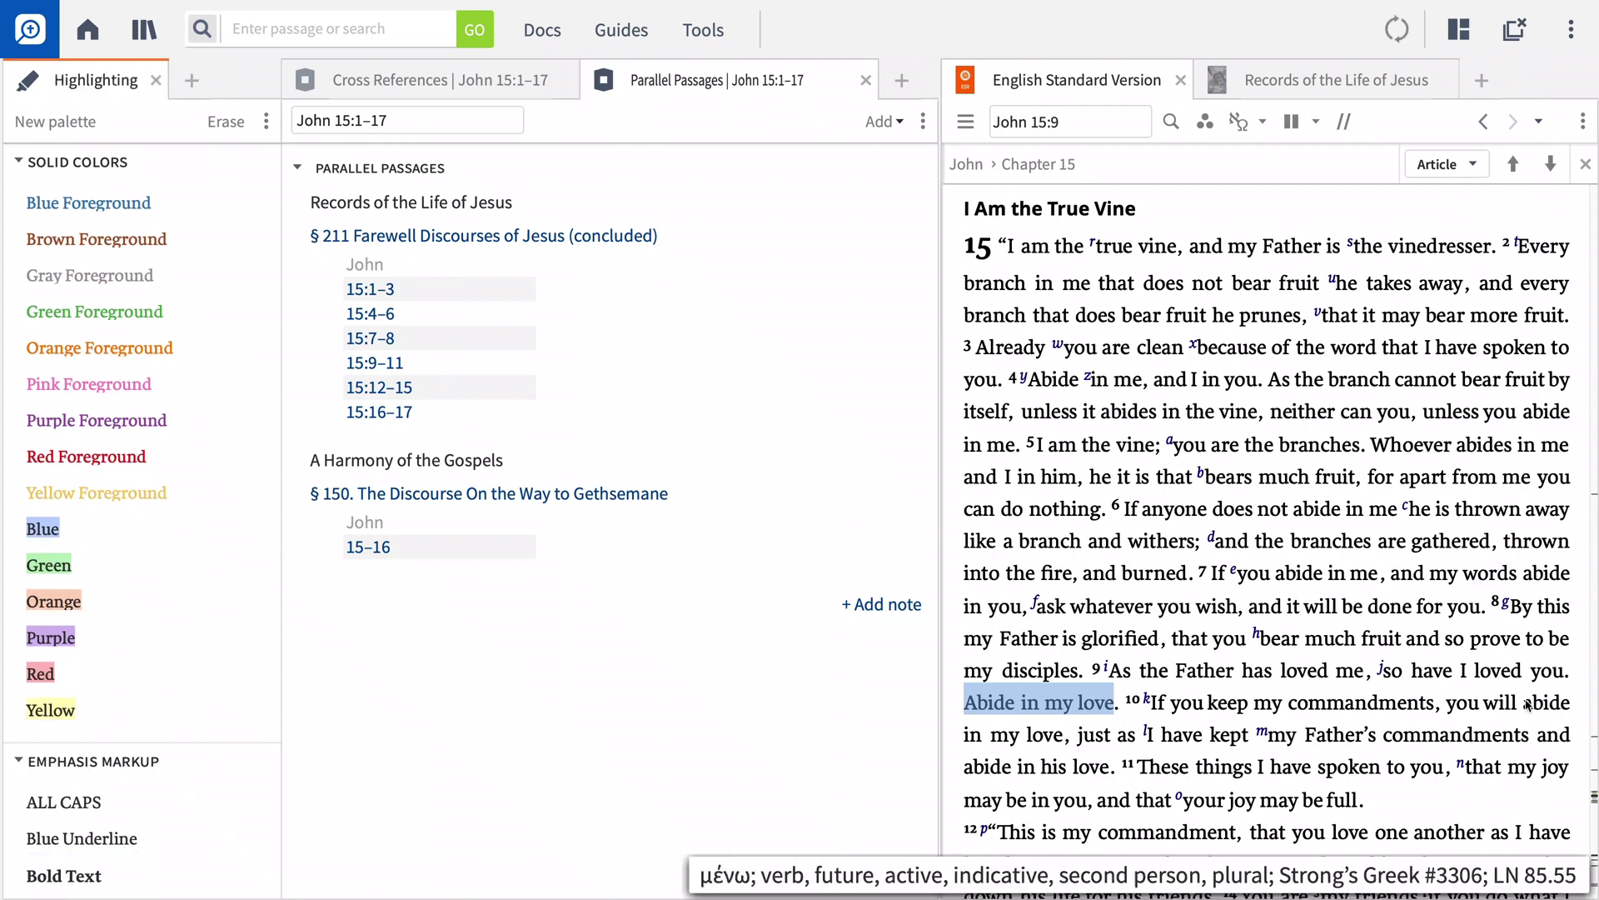
click(1117, 711)
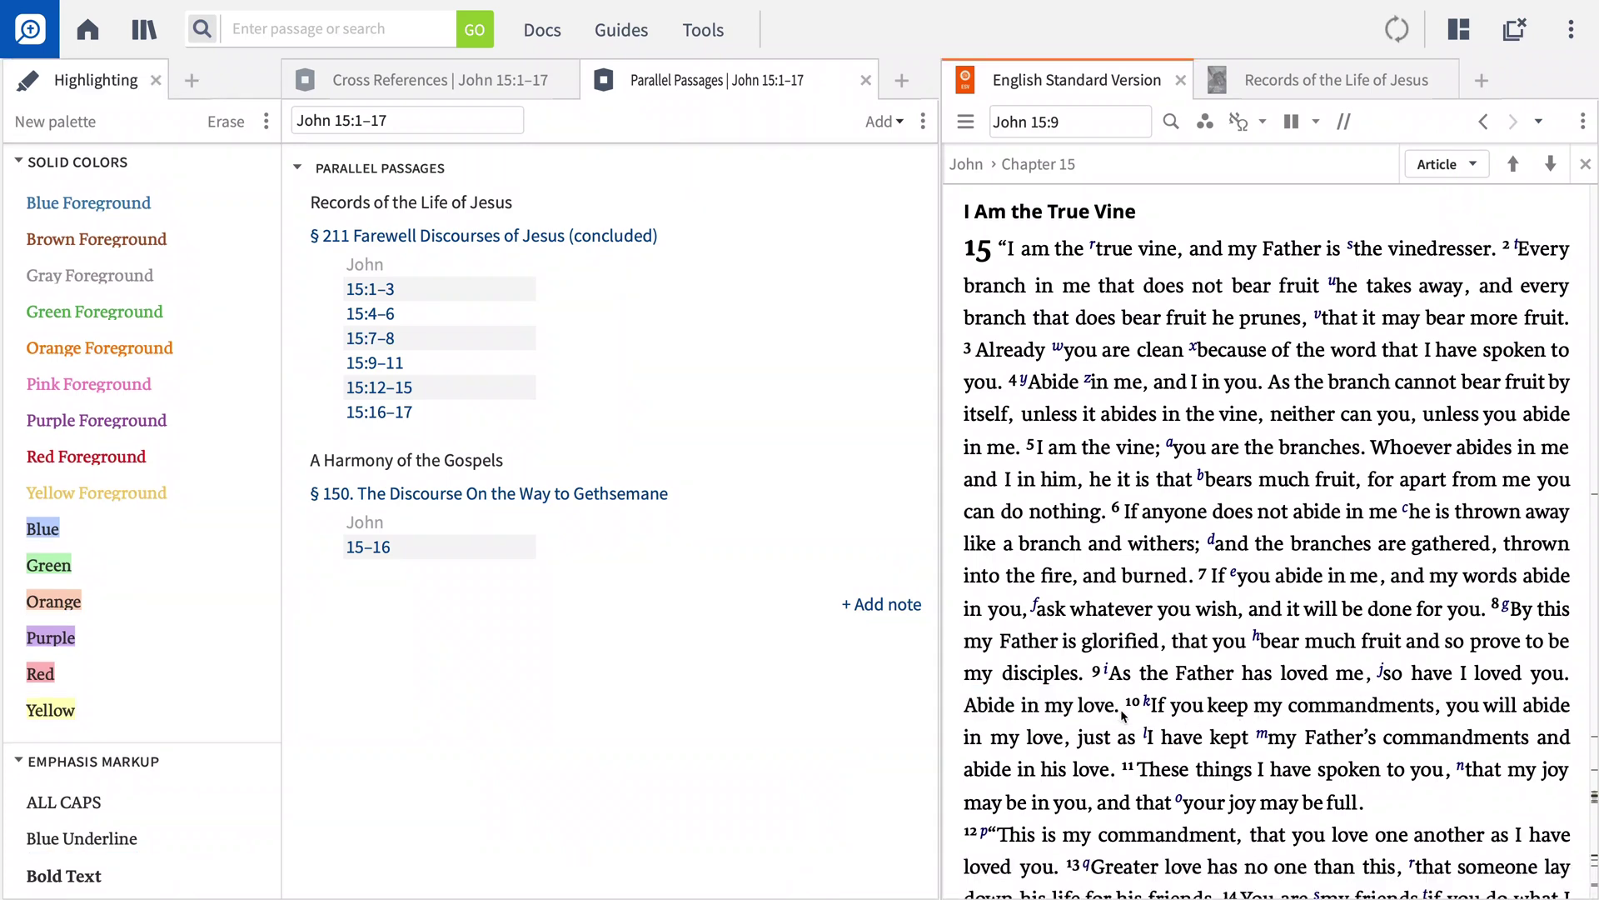
drag(1116, 712, 986, 714)
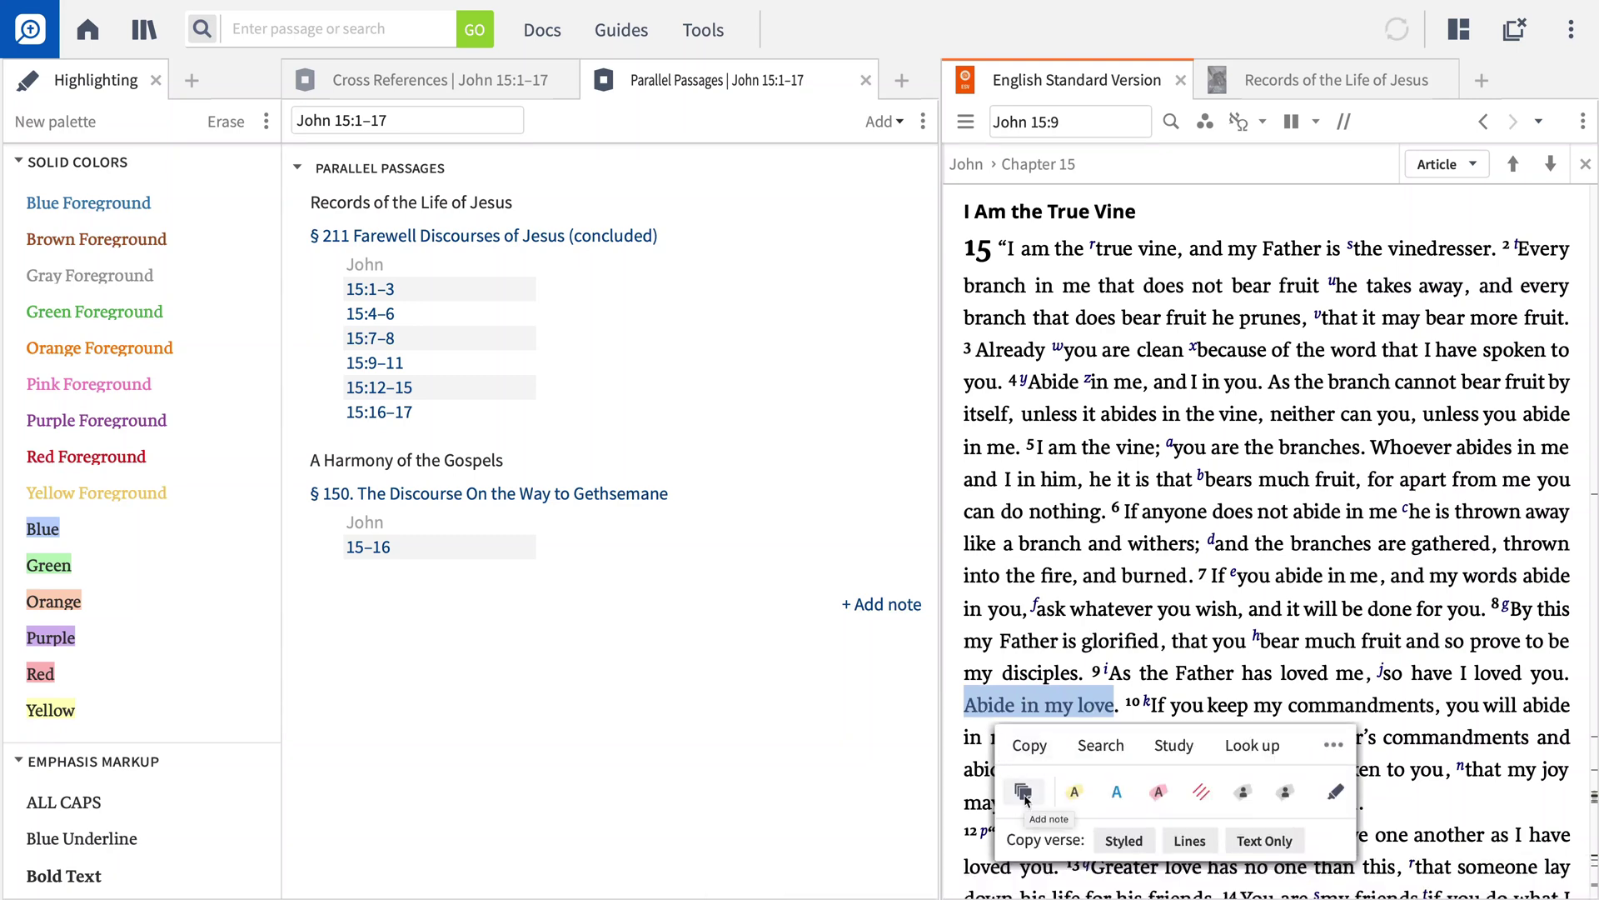
click(1024, 793)
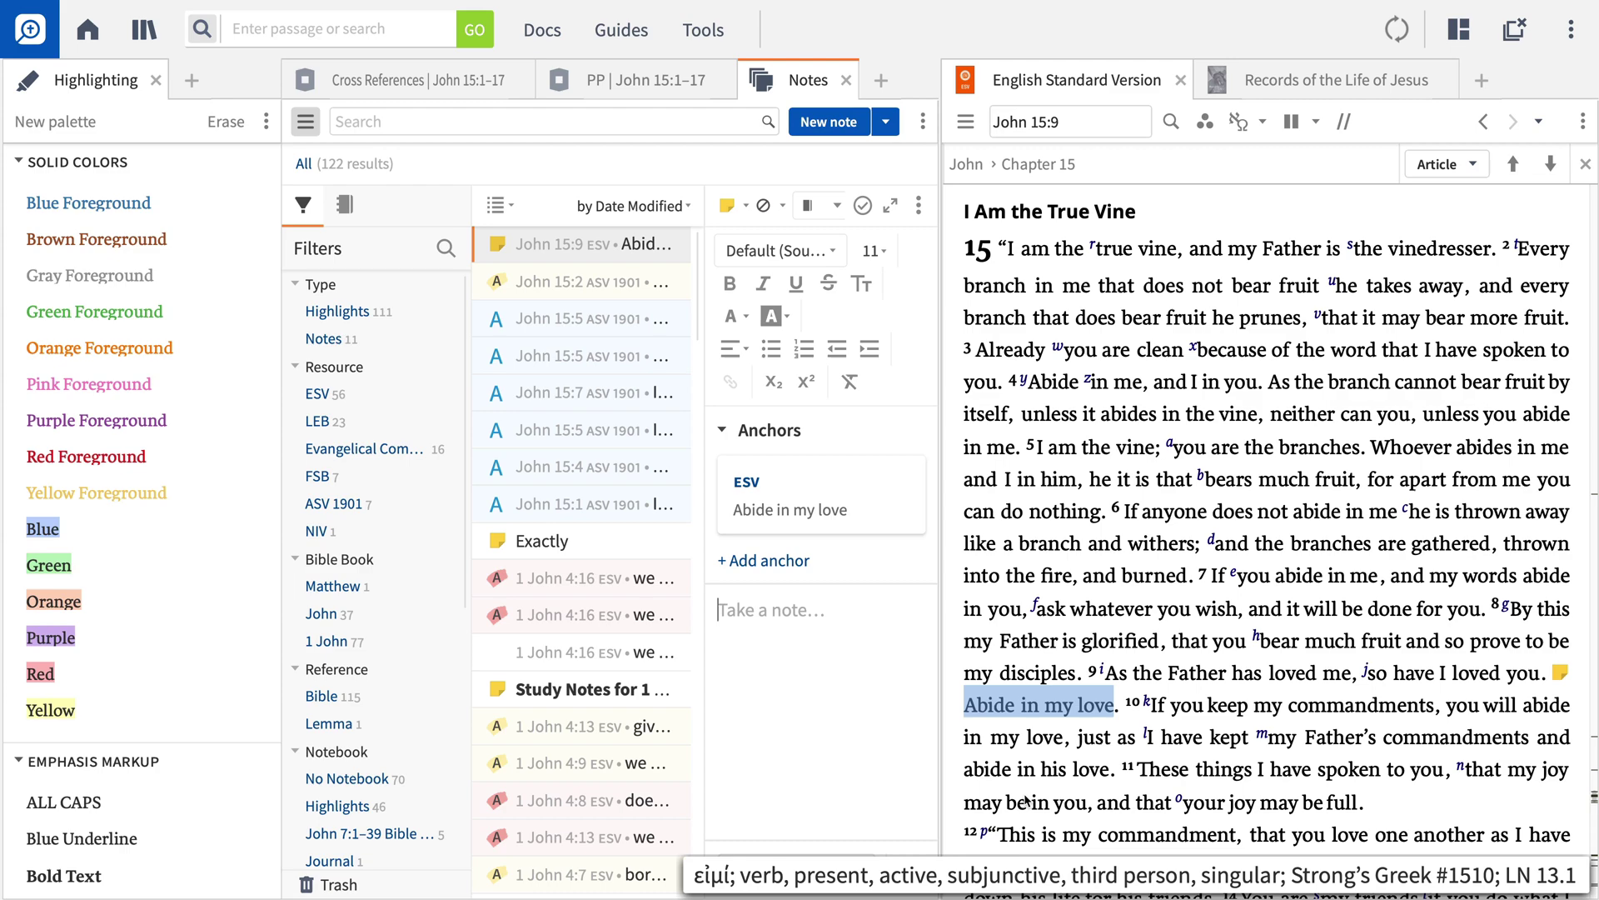
View the actions for the verse 9 selection, then bring up the Tools list
right_click(1075, 707)
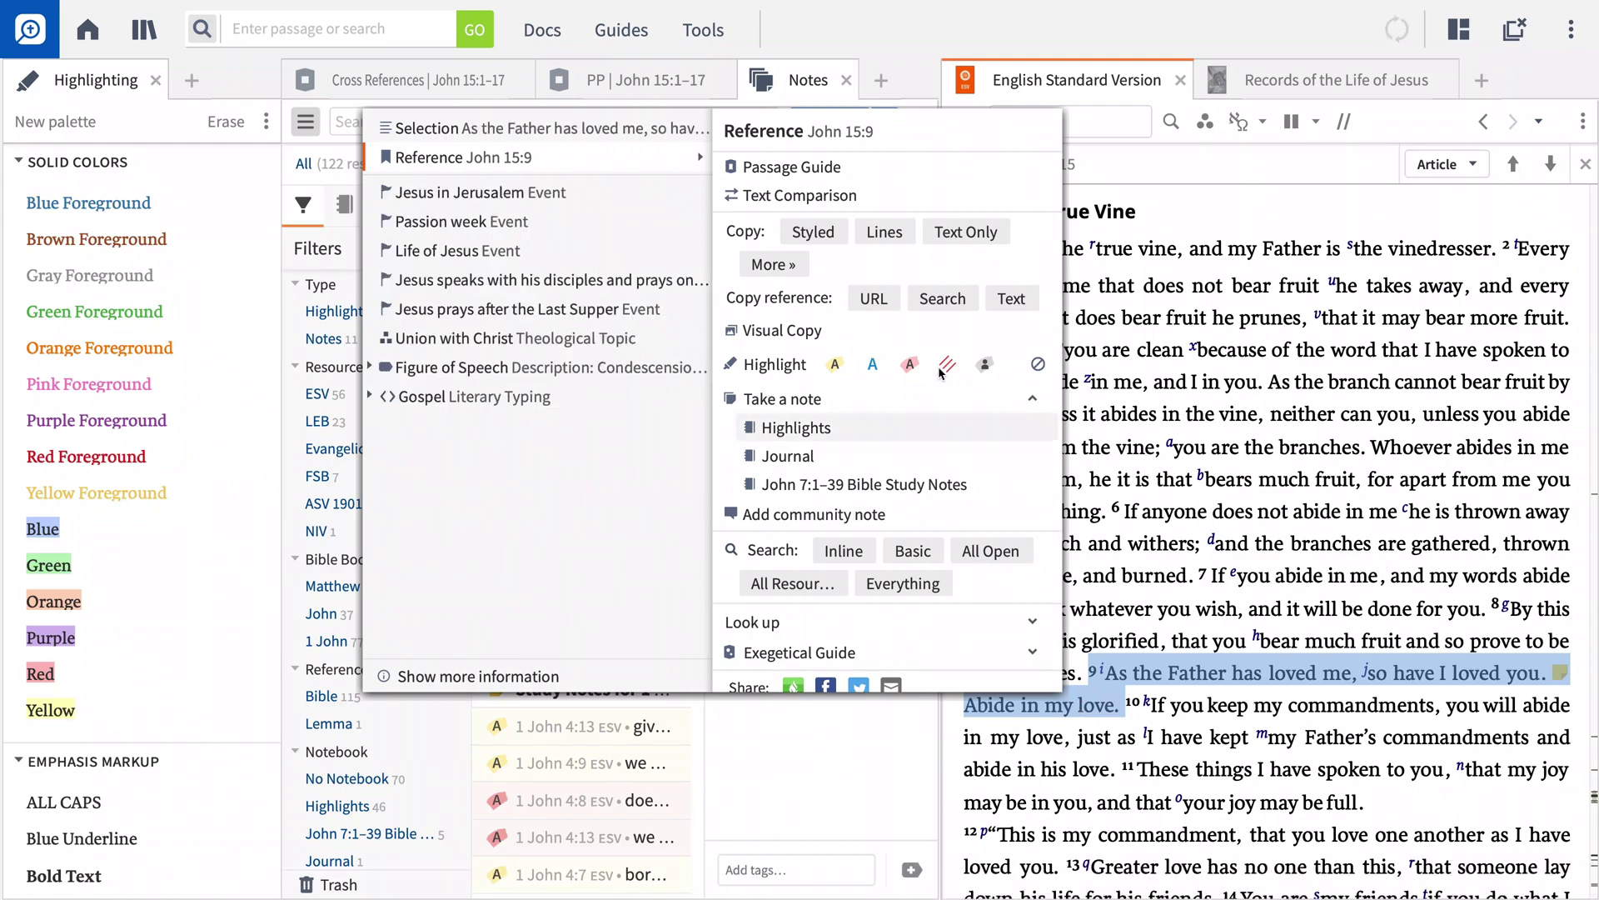
click(714, 40)
click(716, 40)
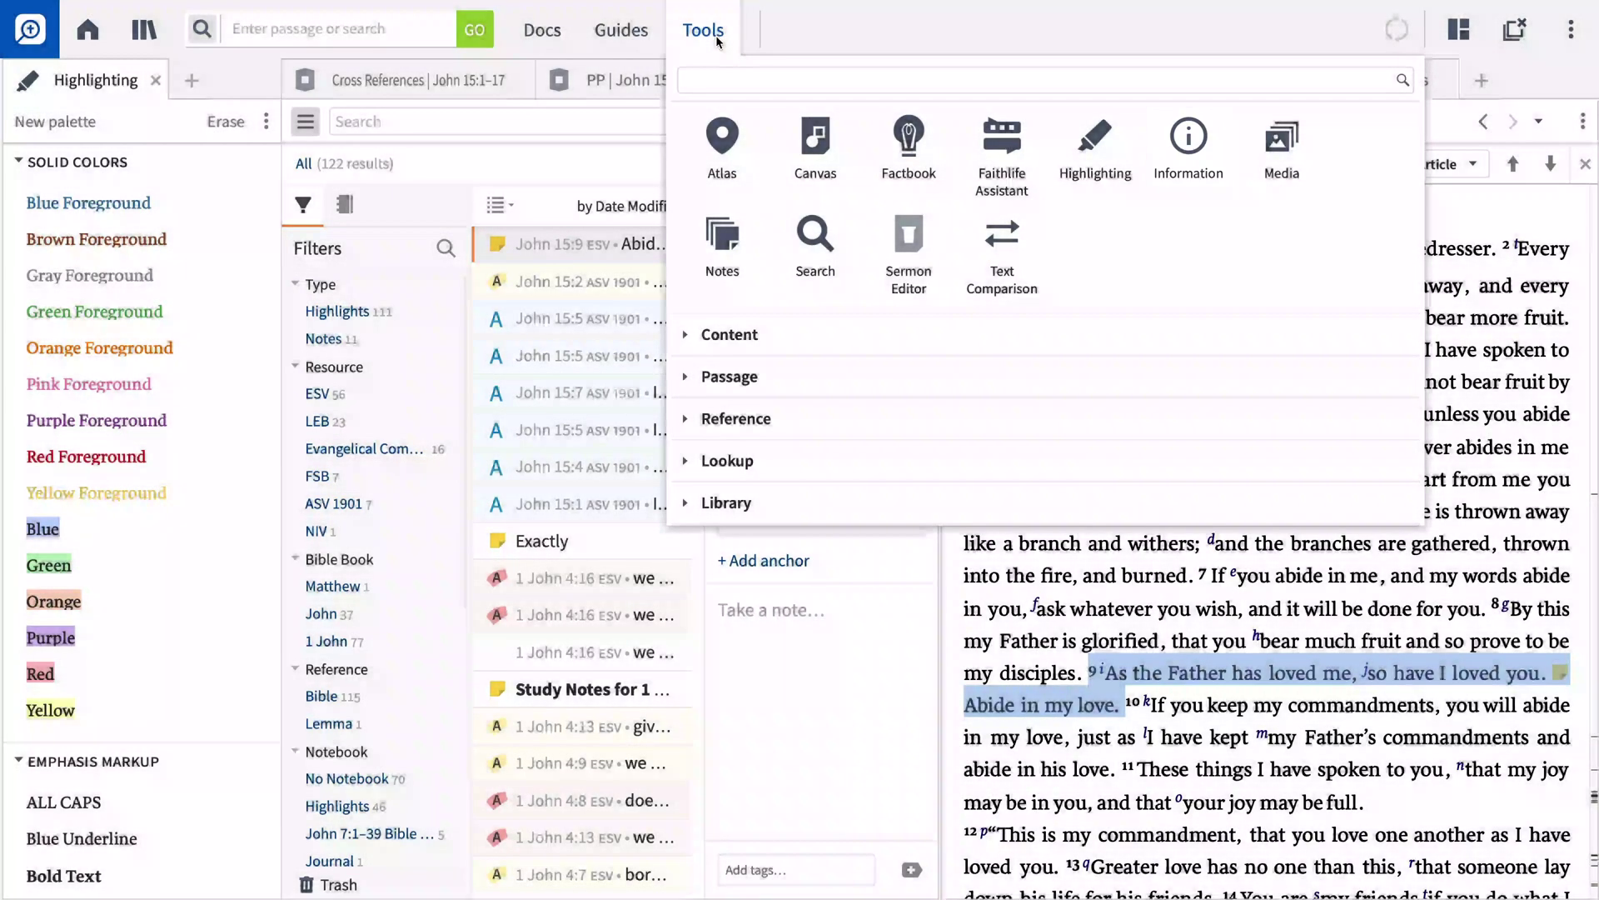
Show 'vine' from John 15:1 (ἄμπελος, 'a vine') in an Information panel and view its ⋮ options
click(1172, 150)
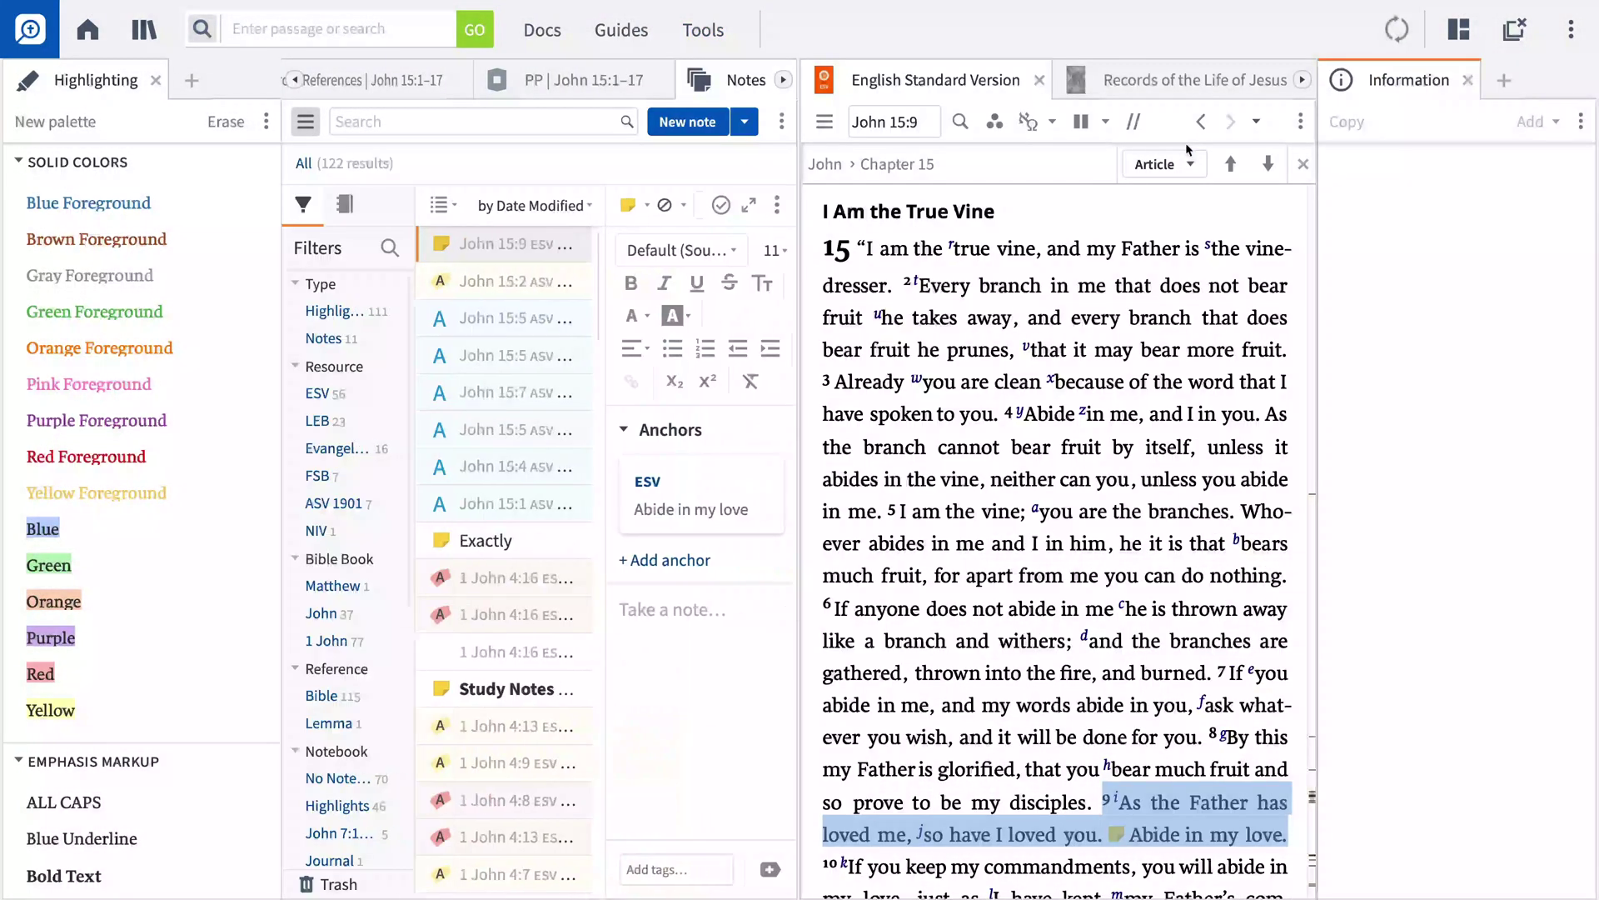
right_click(1017, 258)
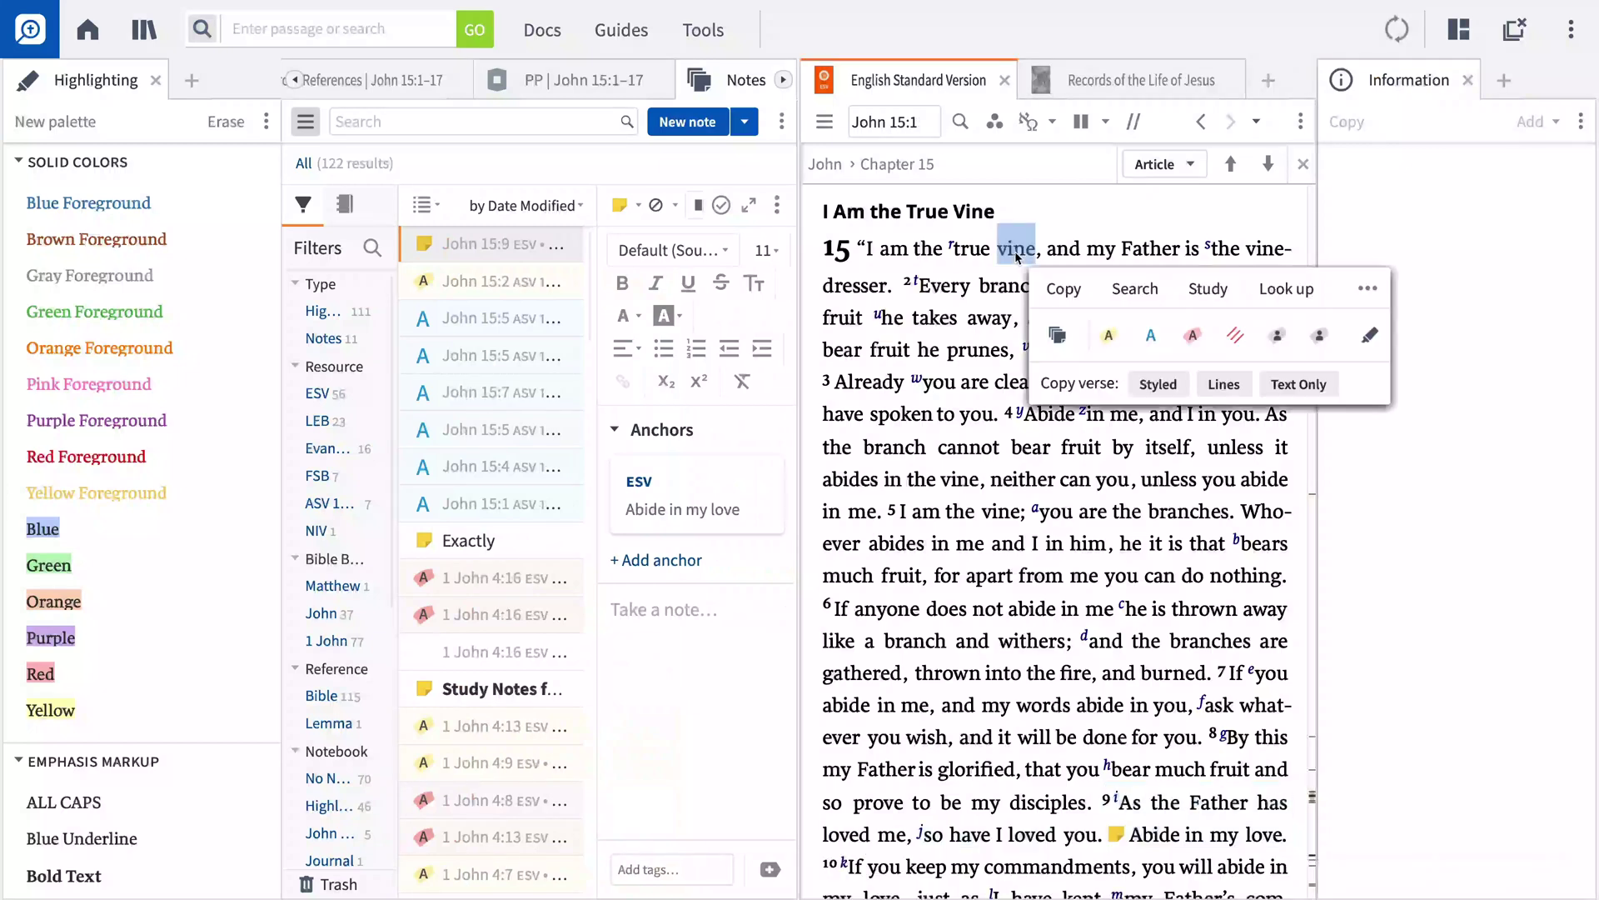
click(1017, 257)
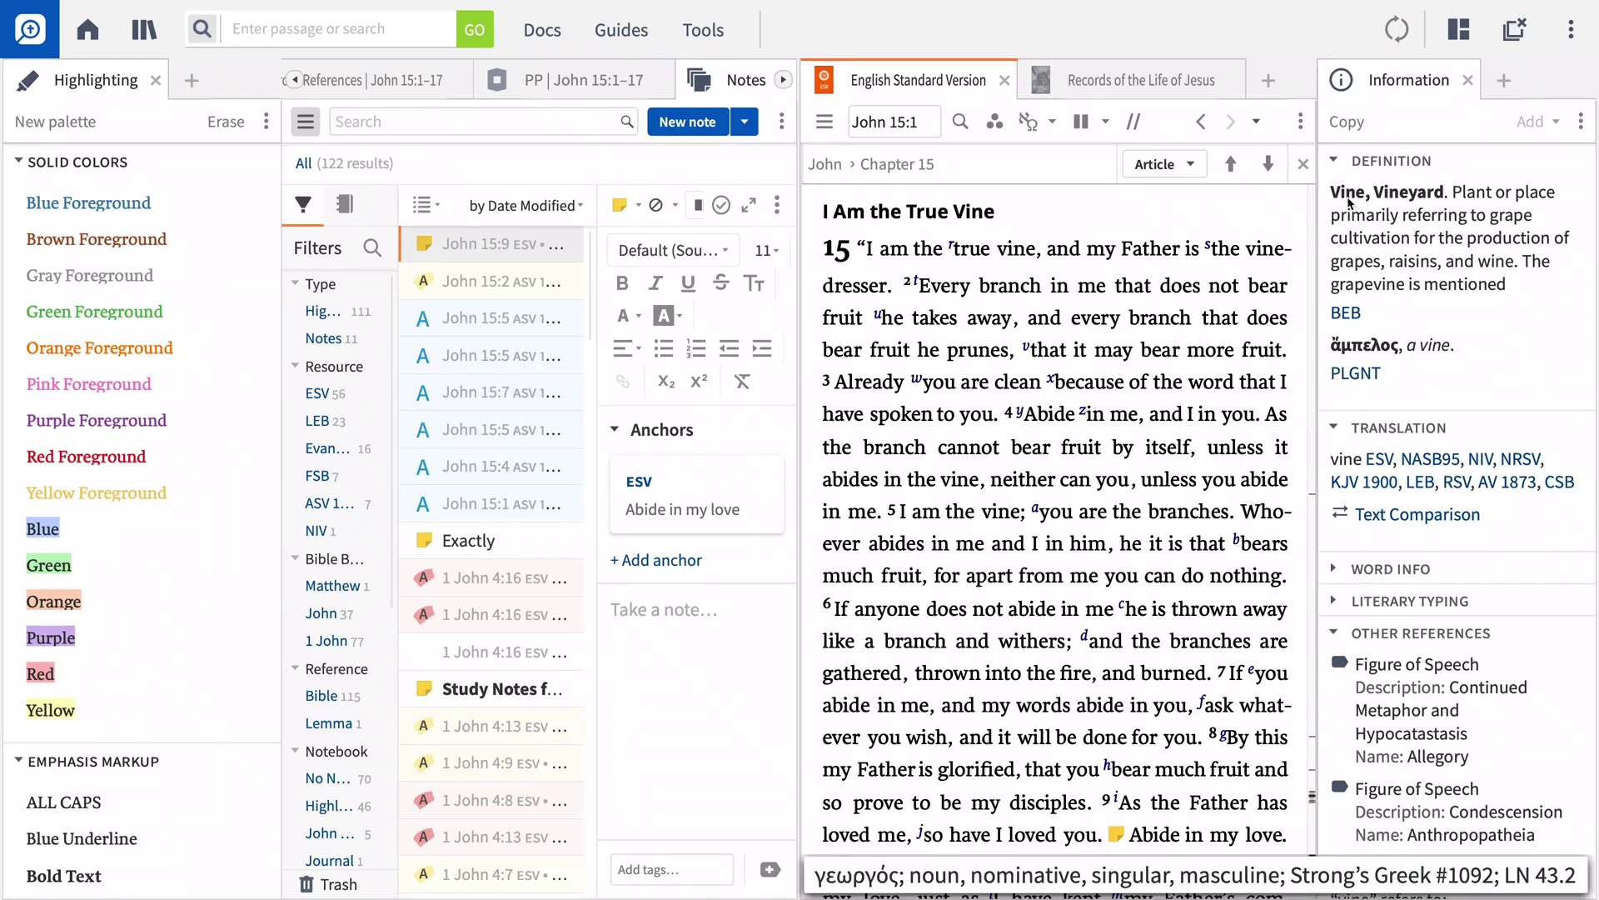
click(1582, 127)
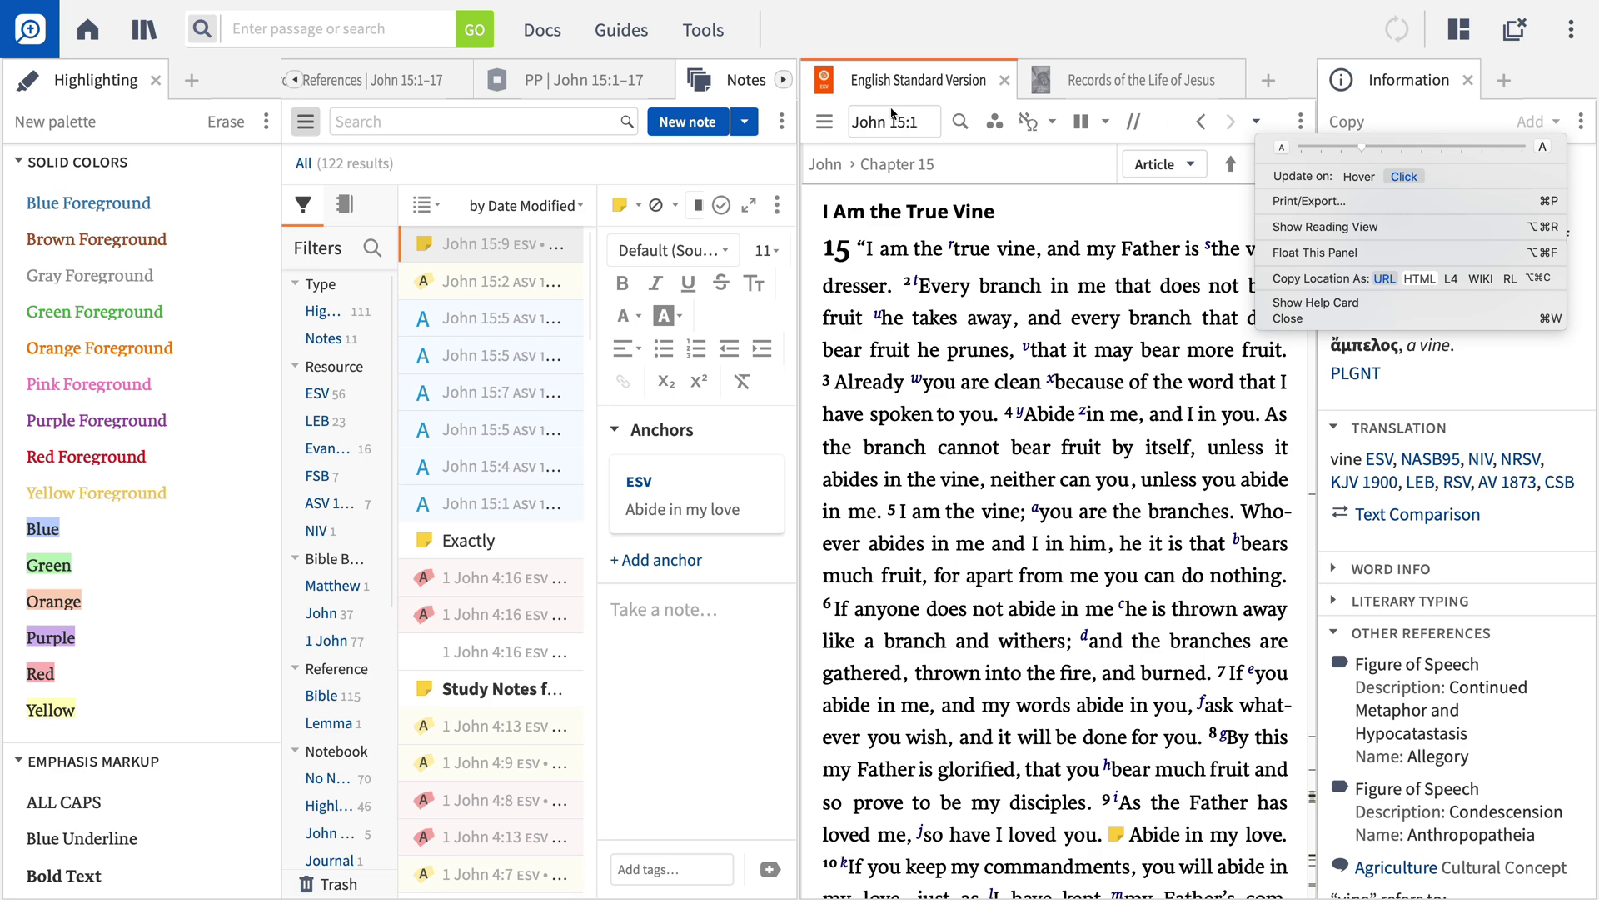
Add a Bible search panel, close the Highlighting palette, and check the Top Bibles collection list
click(203, 33)
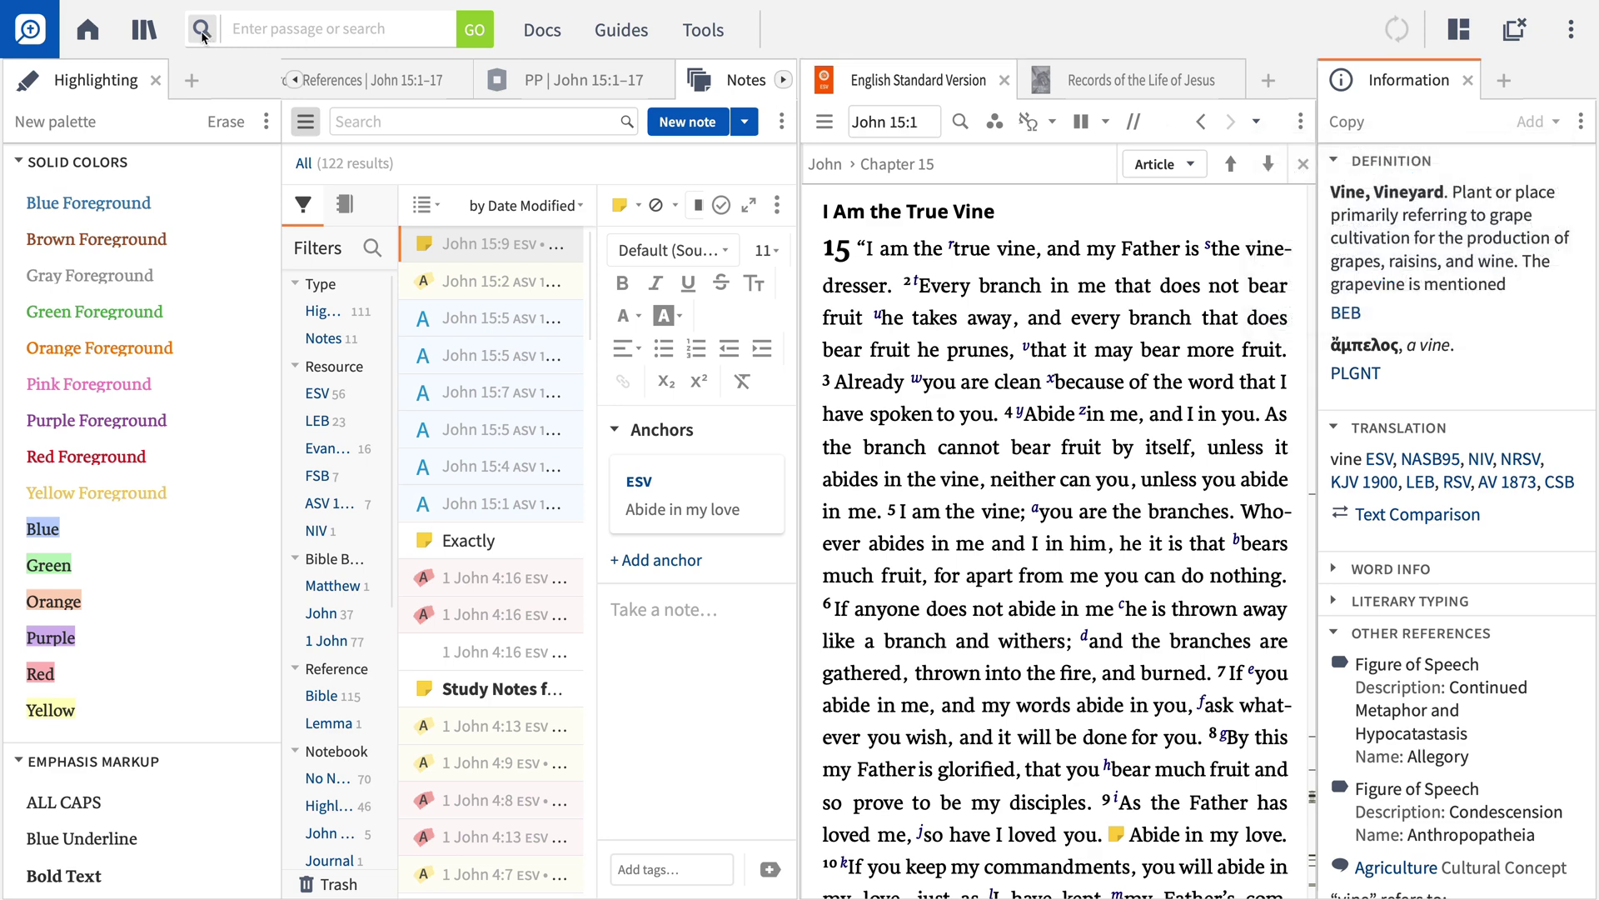
click(202, 33)
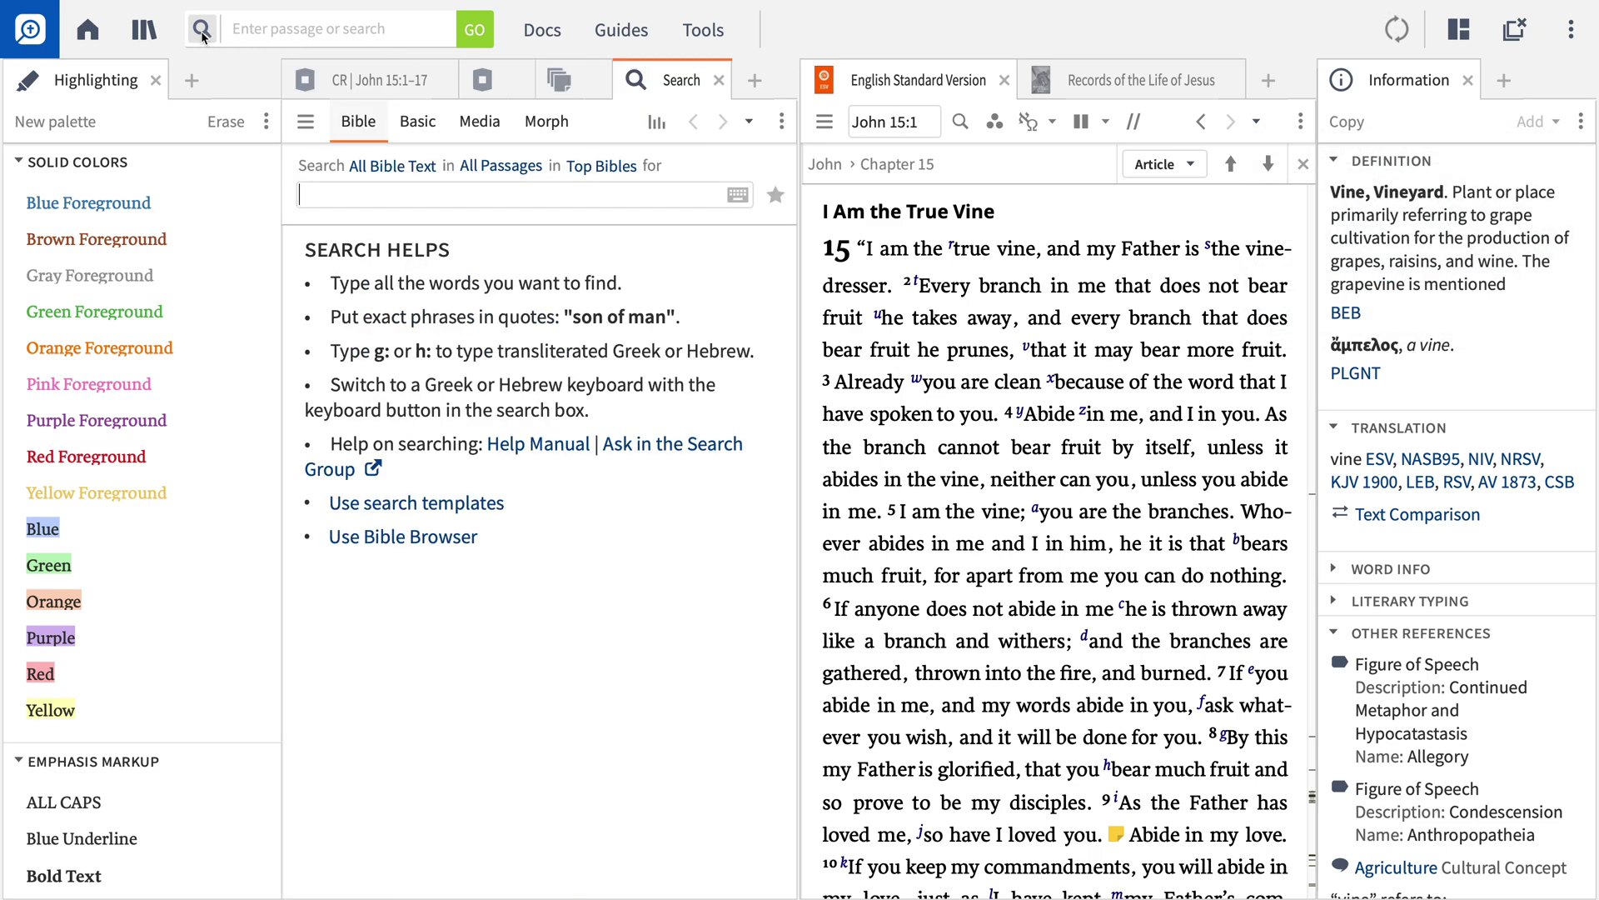
click(156, 81)
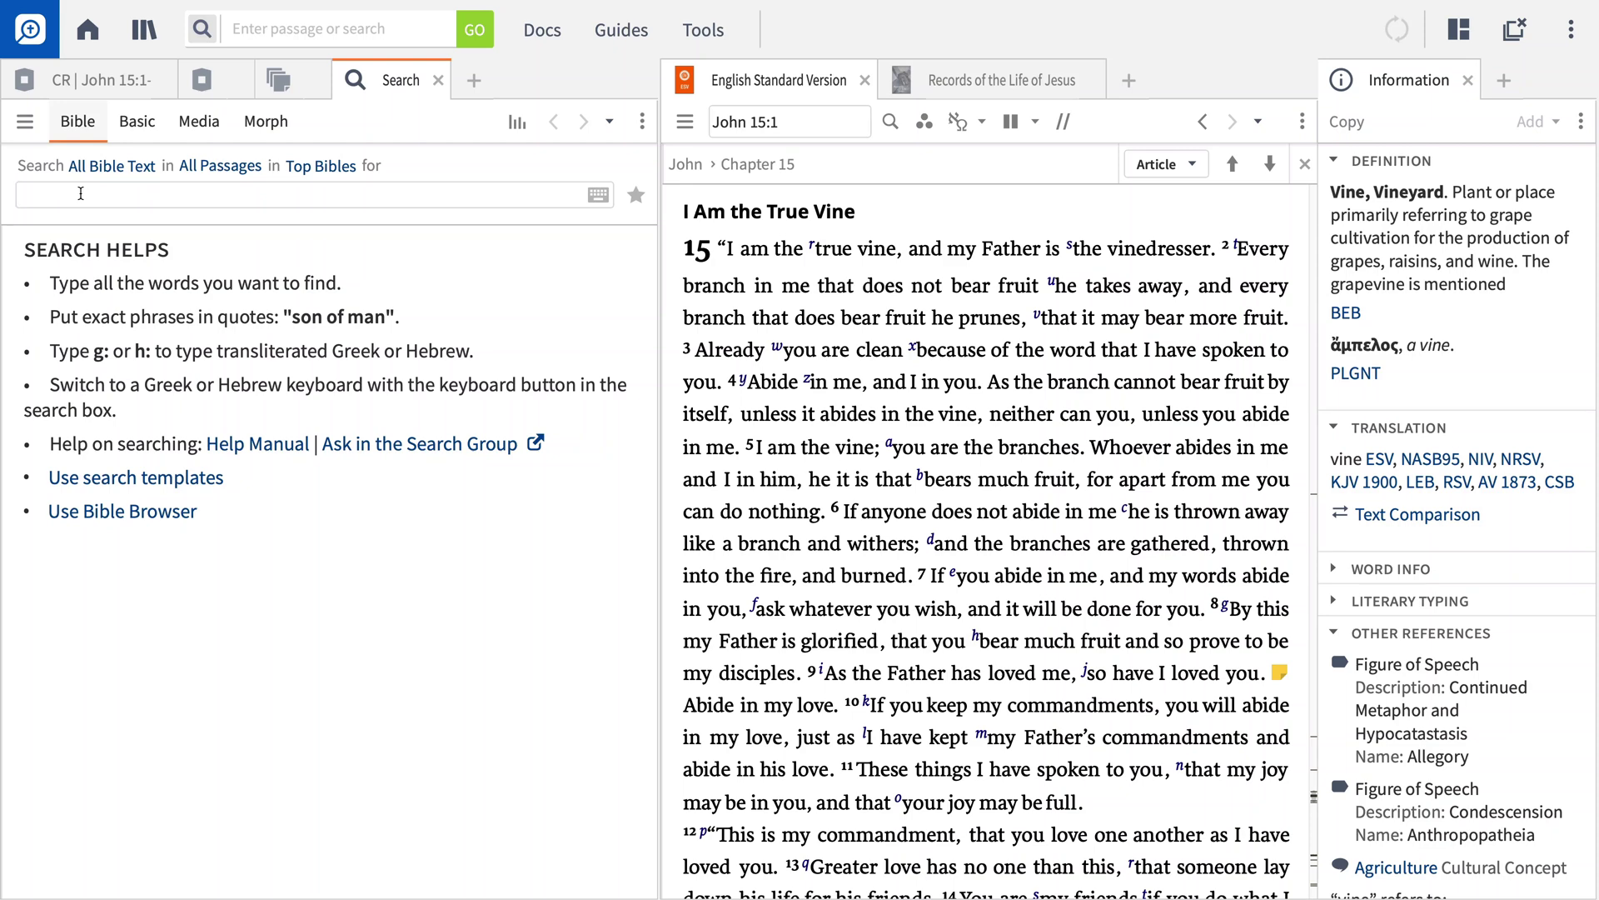
click(319, 167)
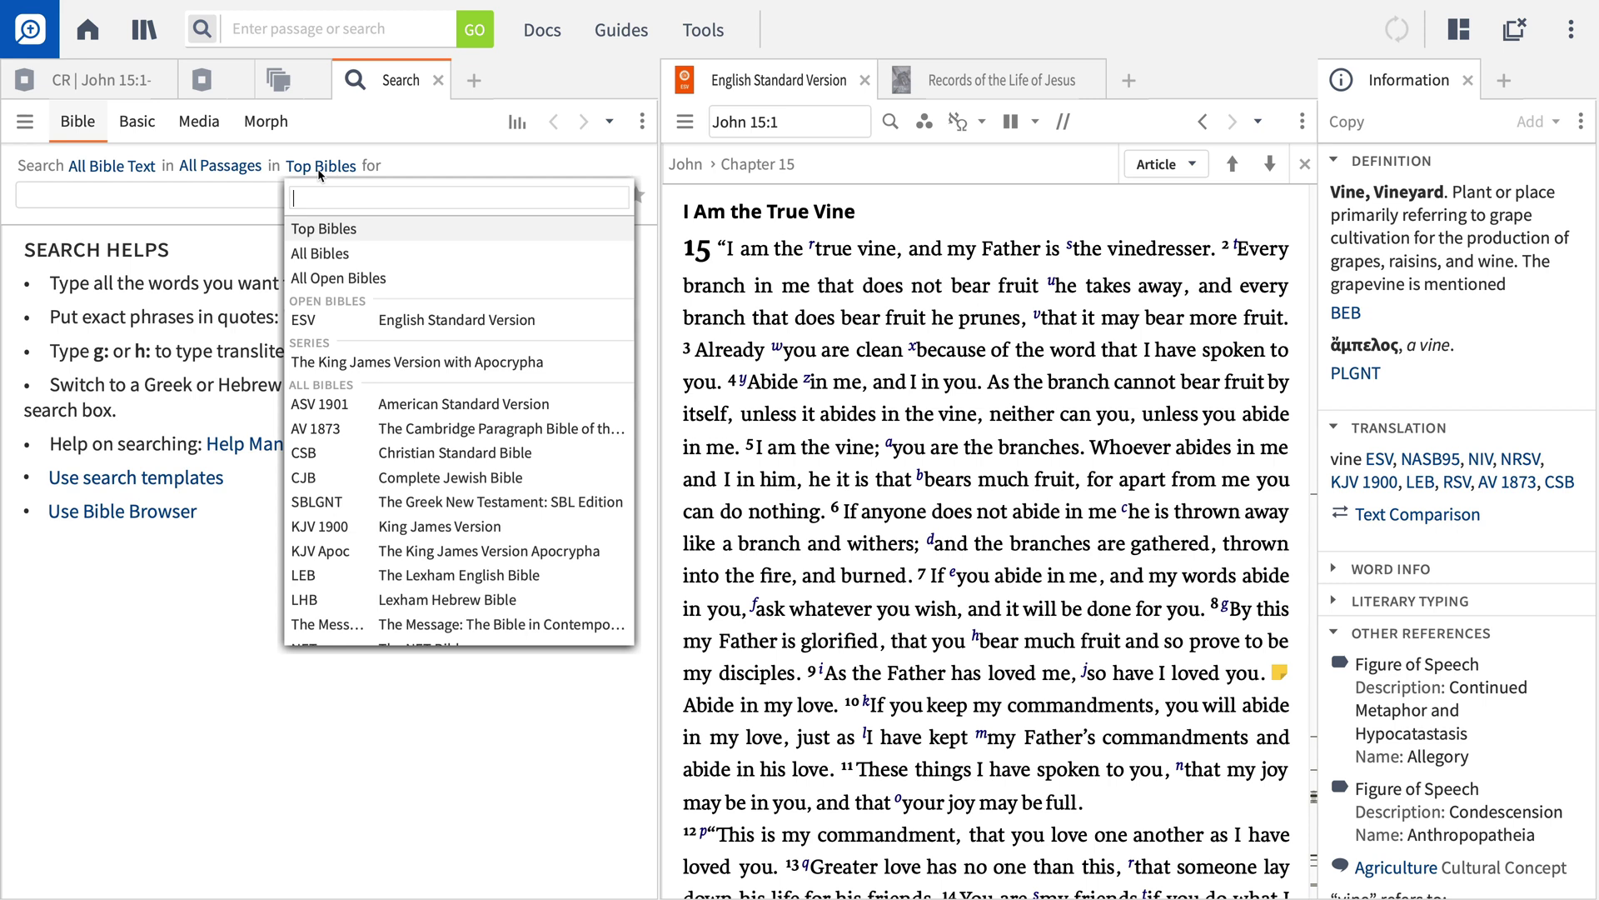
click(319, 170)
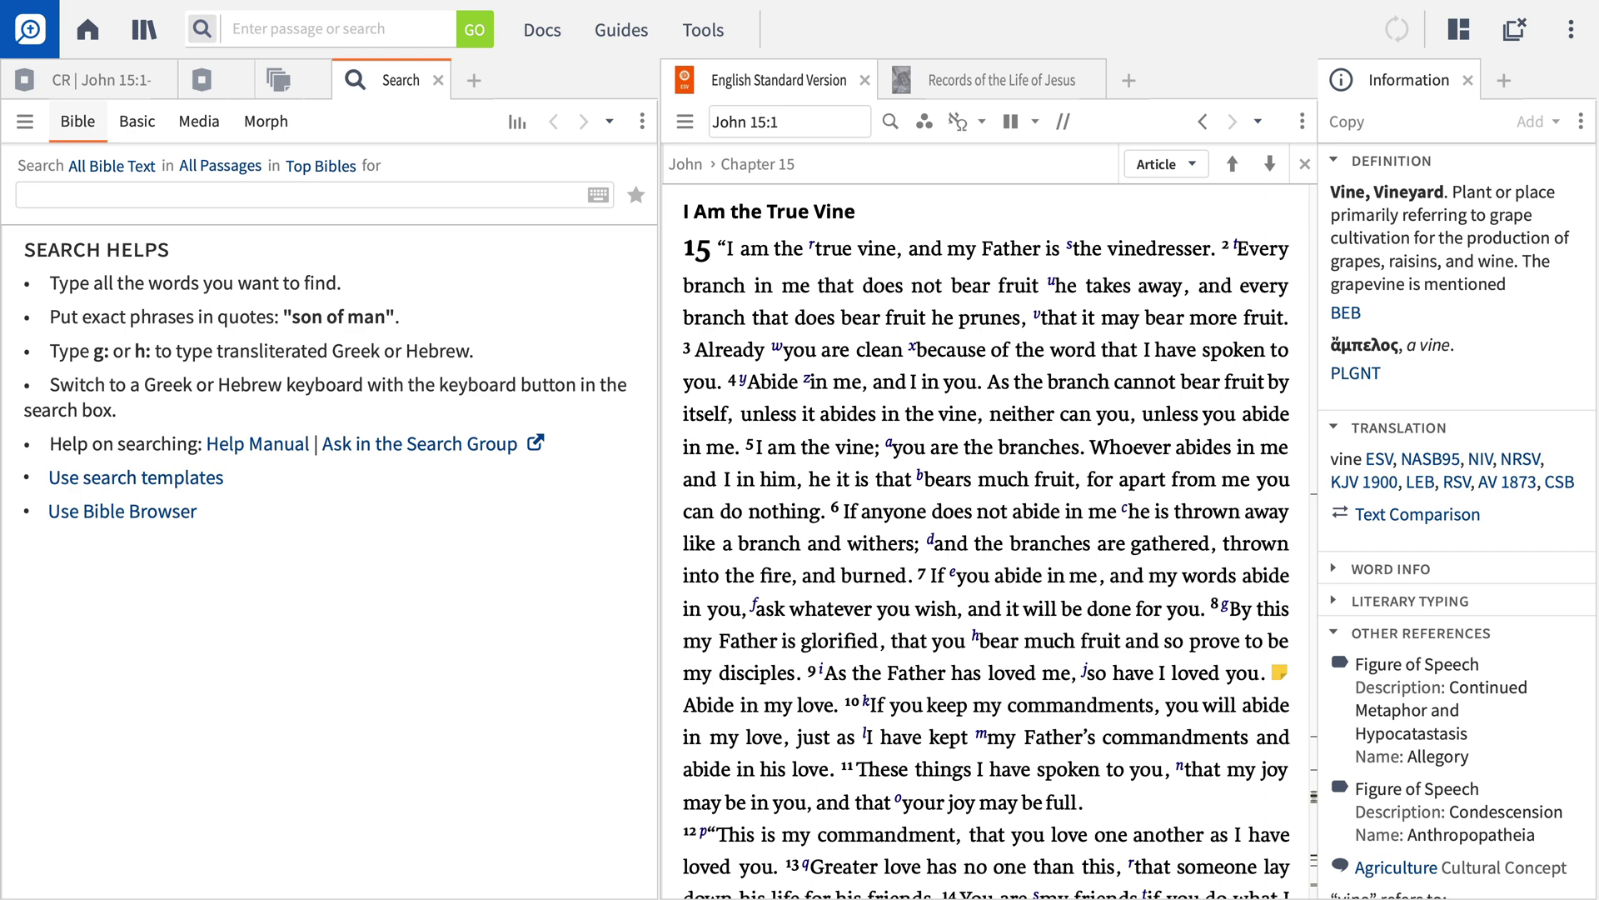
Search the Bible for 'Christ humbled himself', getting 105 fuzzy matches led by Php 2:8
text(Ch)
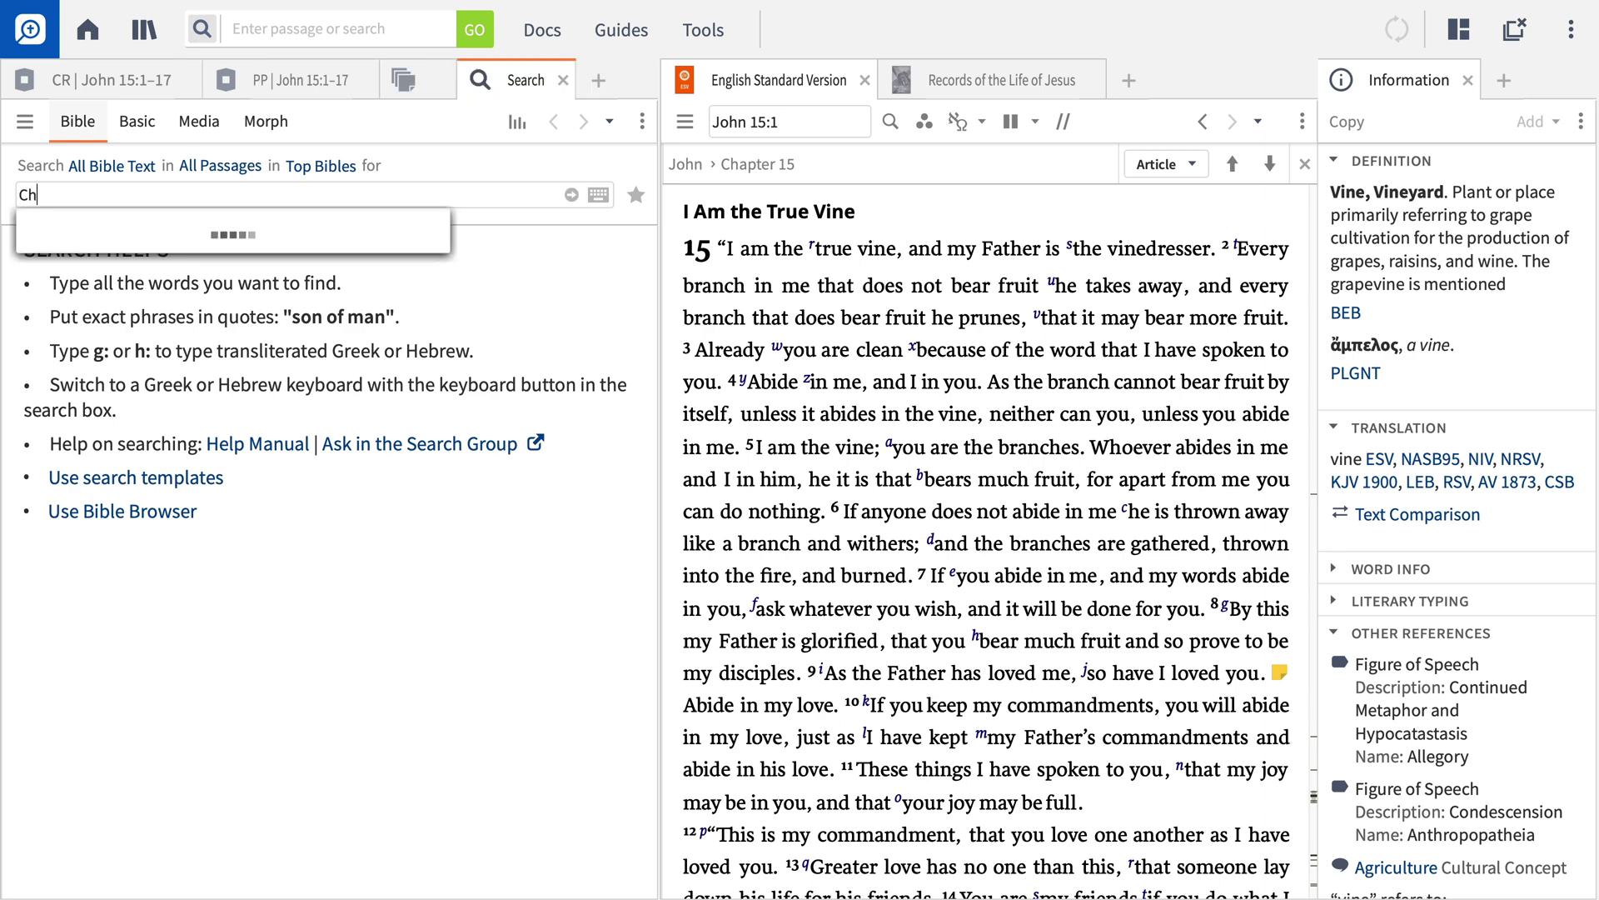
text(rist humbled himself)
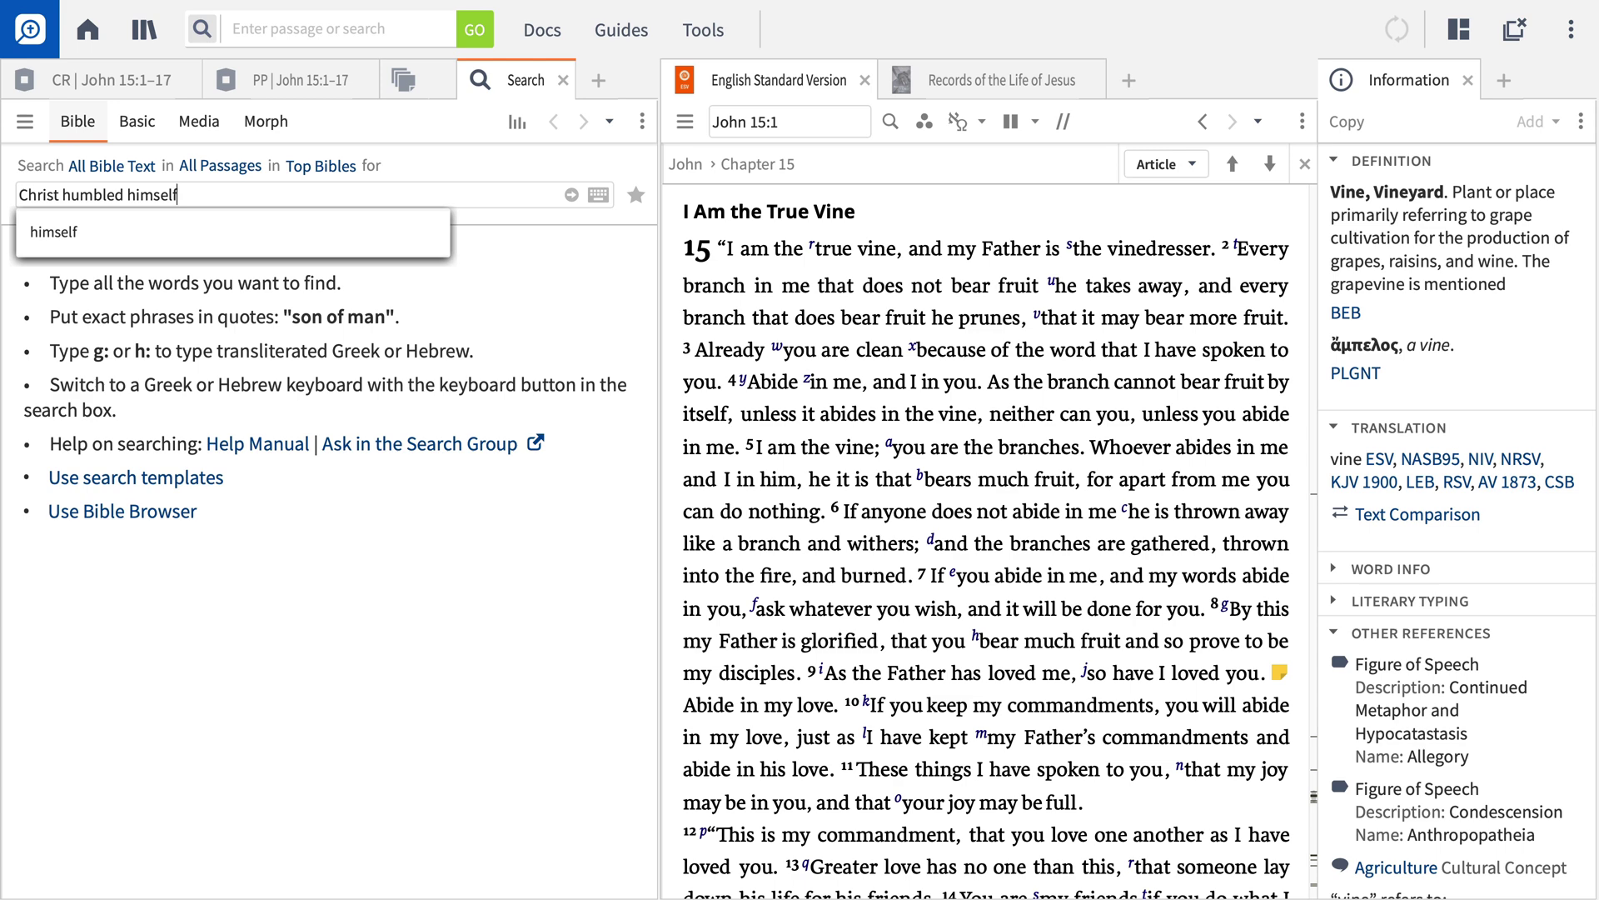
key(Return)
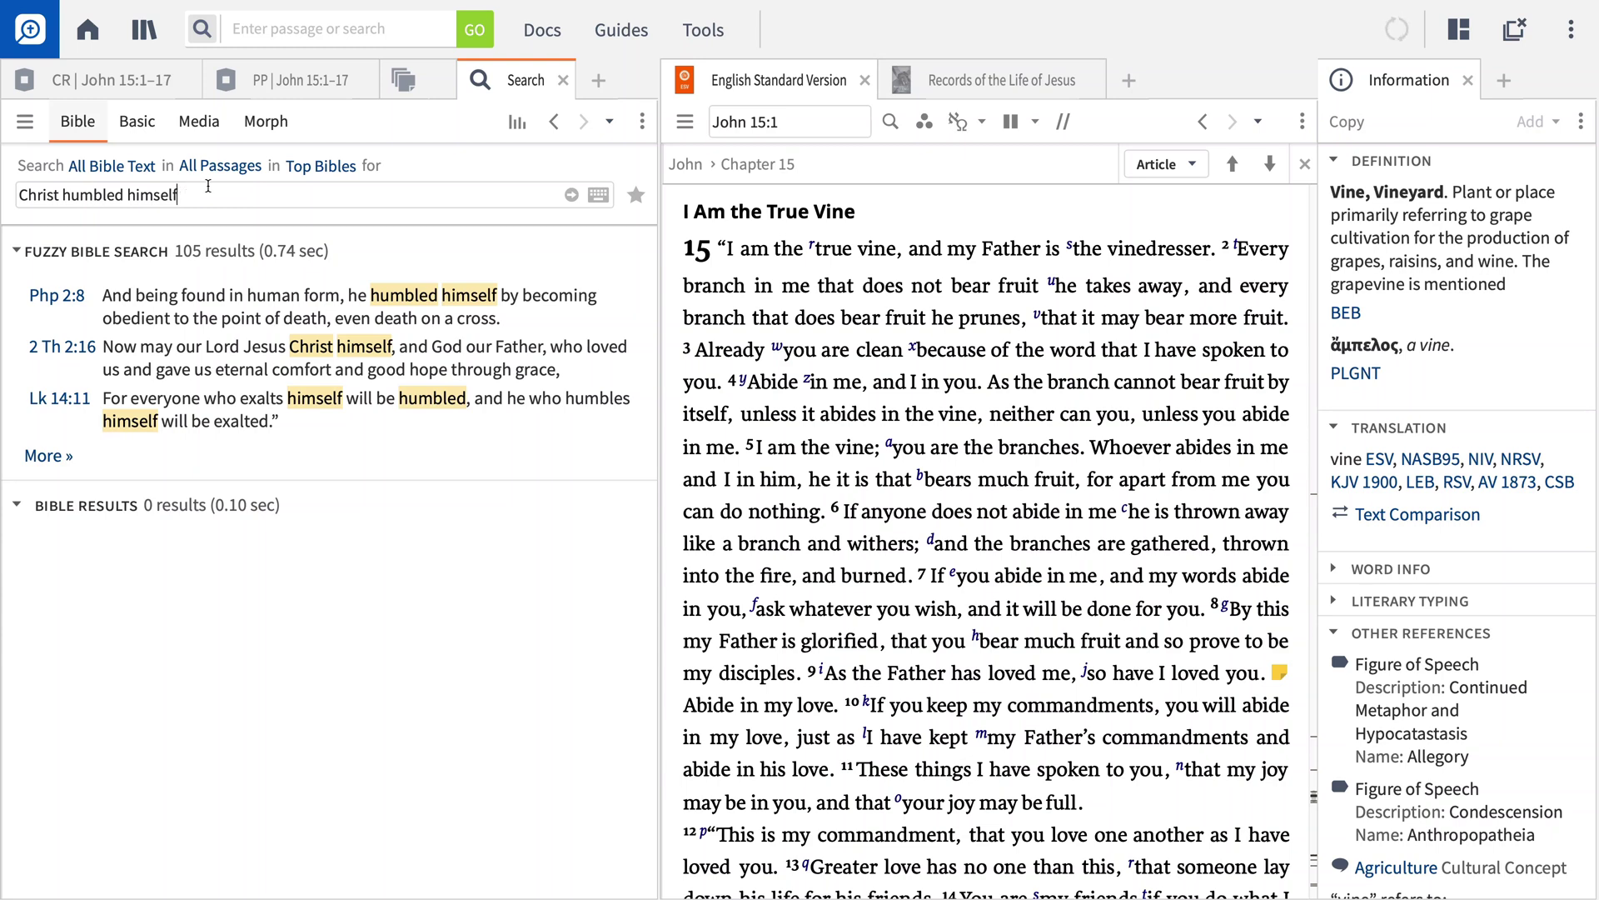
Bring up the Guides menu and scroll down to its Workflows list
click(623, 30)
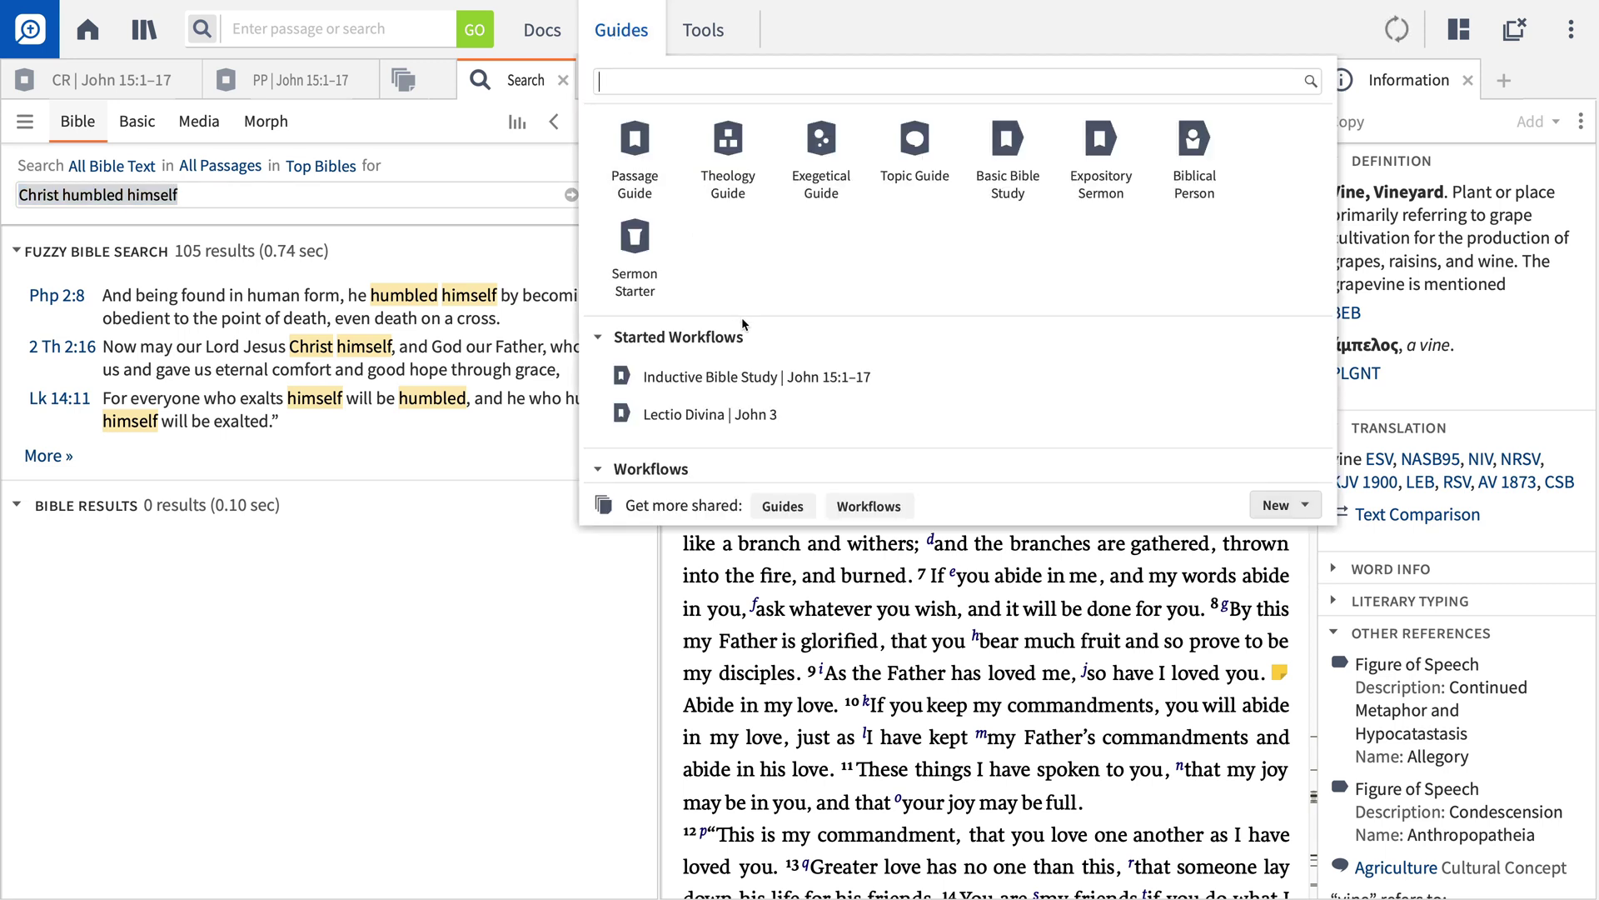
scroll(743, 323, down, 5)
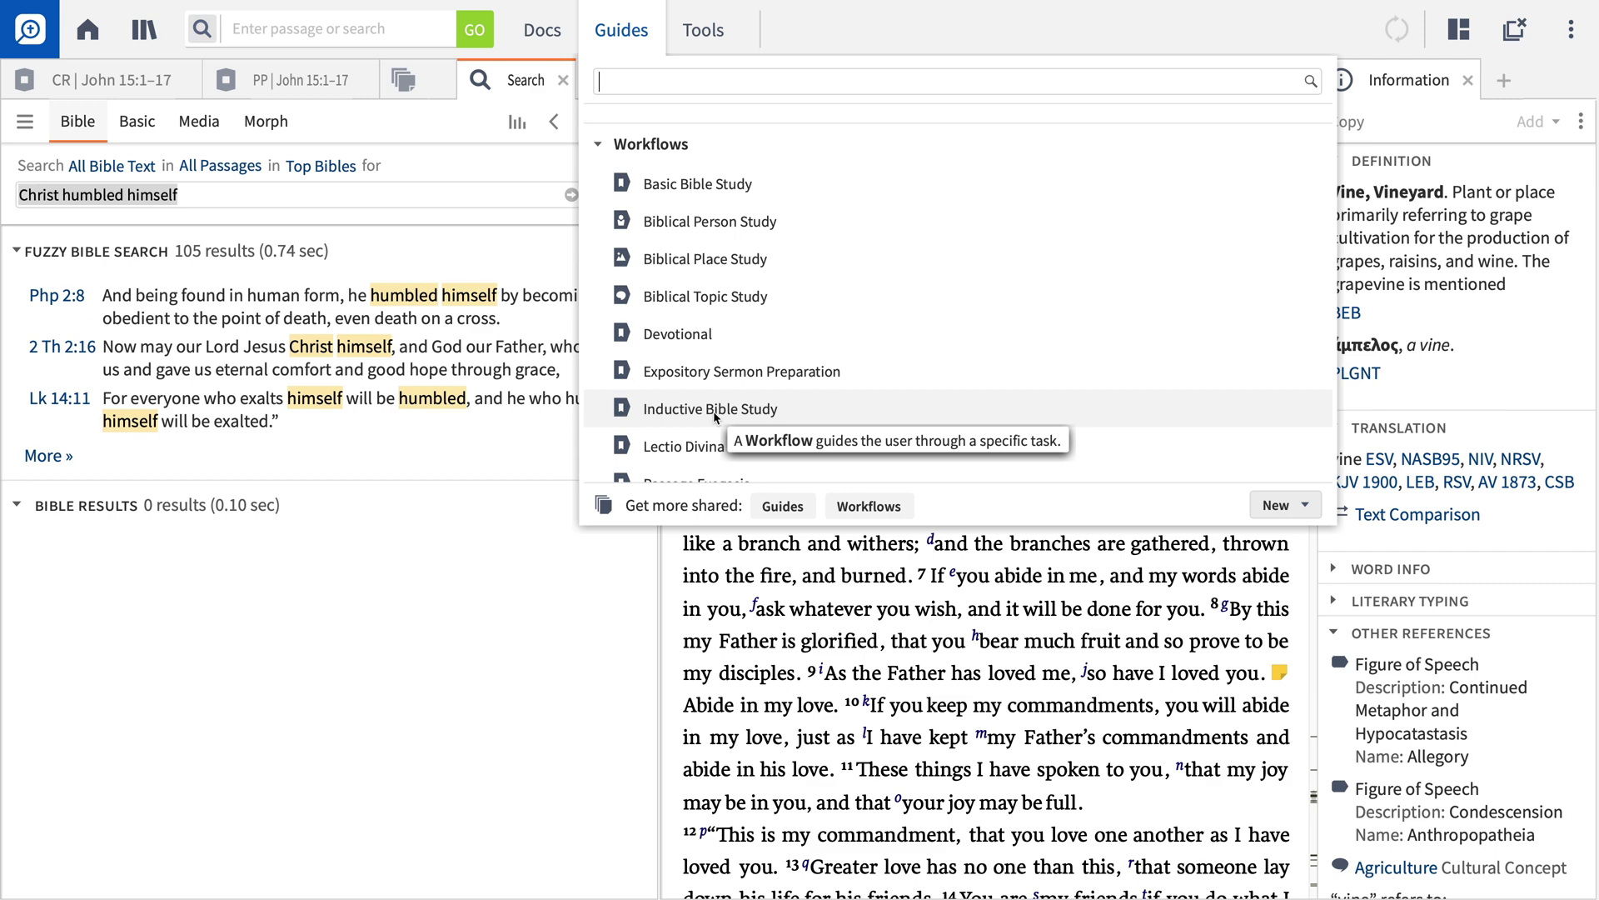
Start an Inductive Bible Study workflow on 'I Am the True Vine', John 15:1–17
click(714, 409)
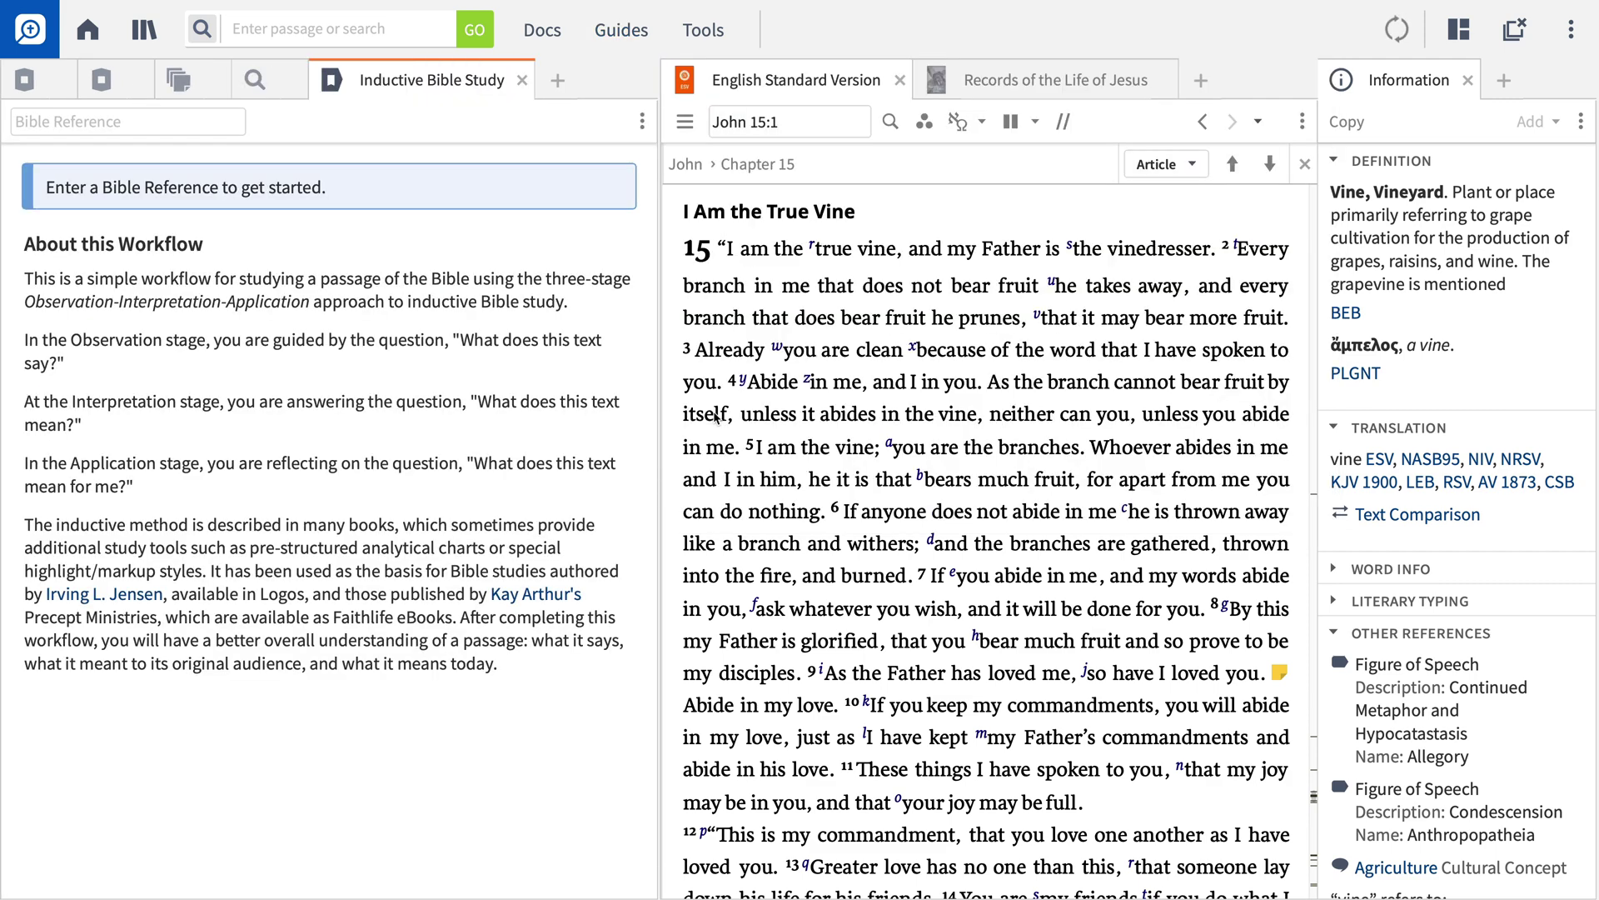
click(82, 120)
text(jn15.1)
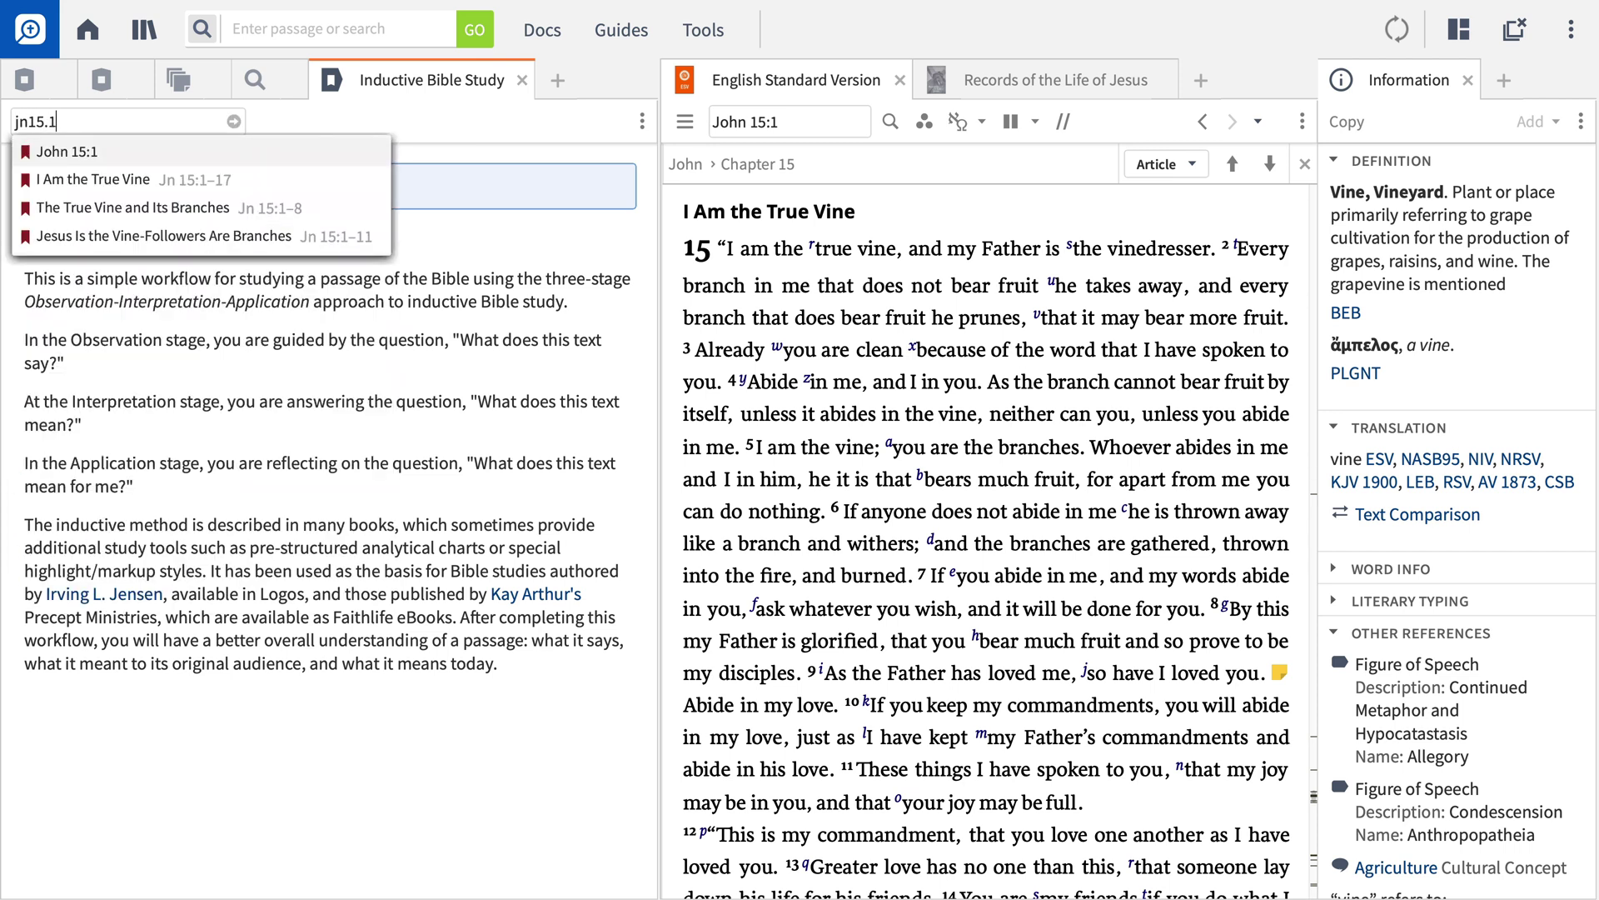
click(81, 180)
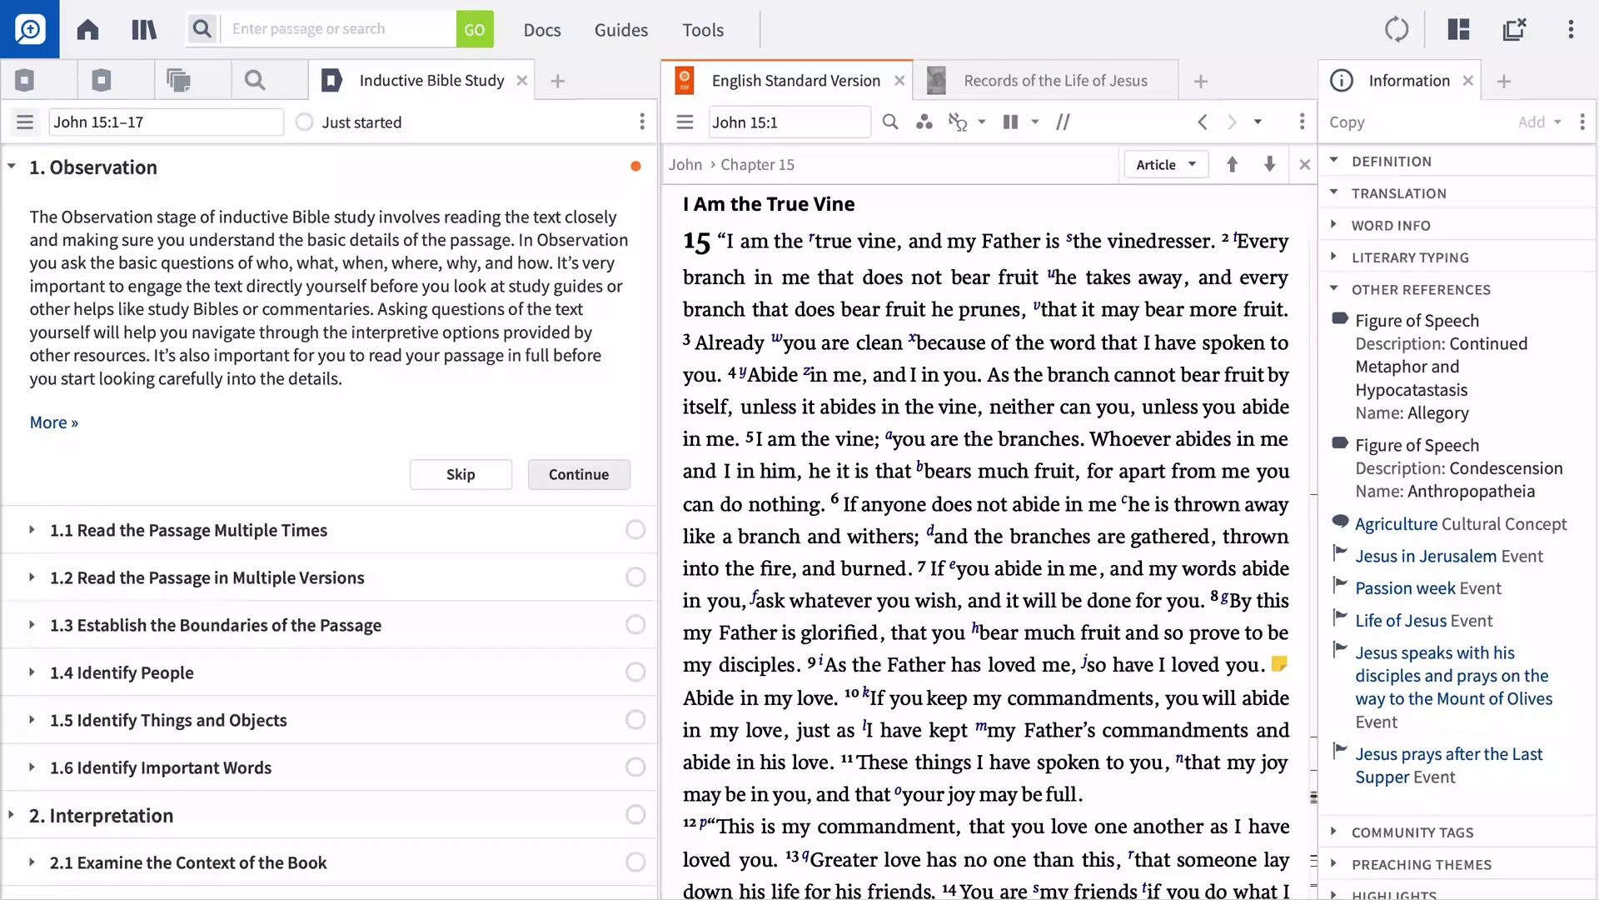
Switch the ESV panel to Reading View with Columns set to Auto
click(1301, 122)
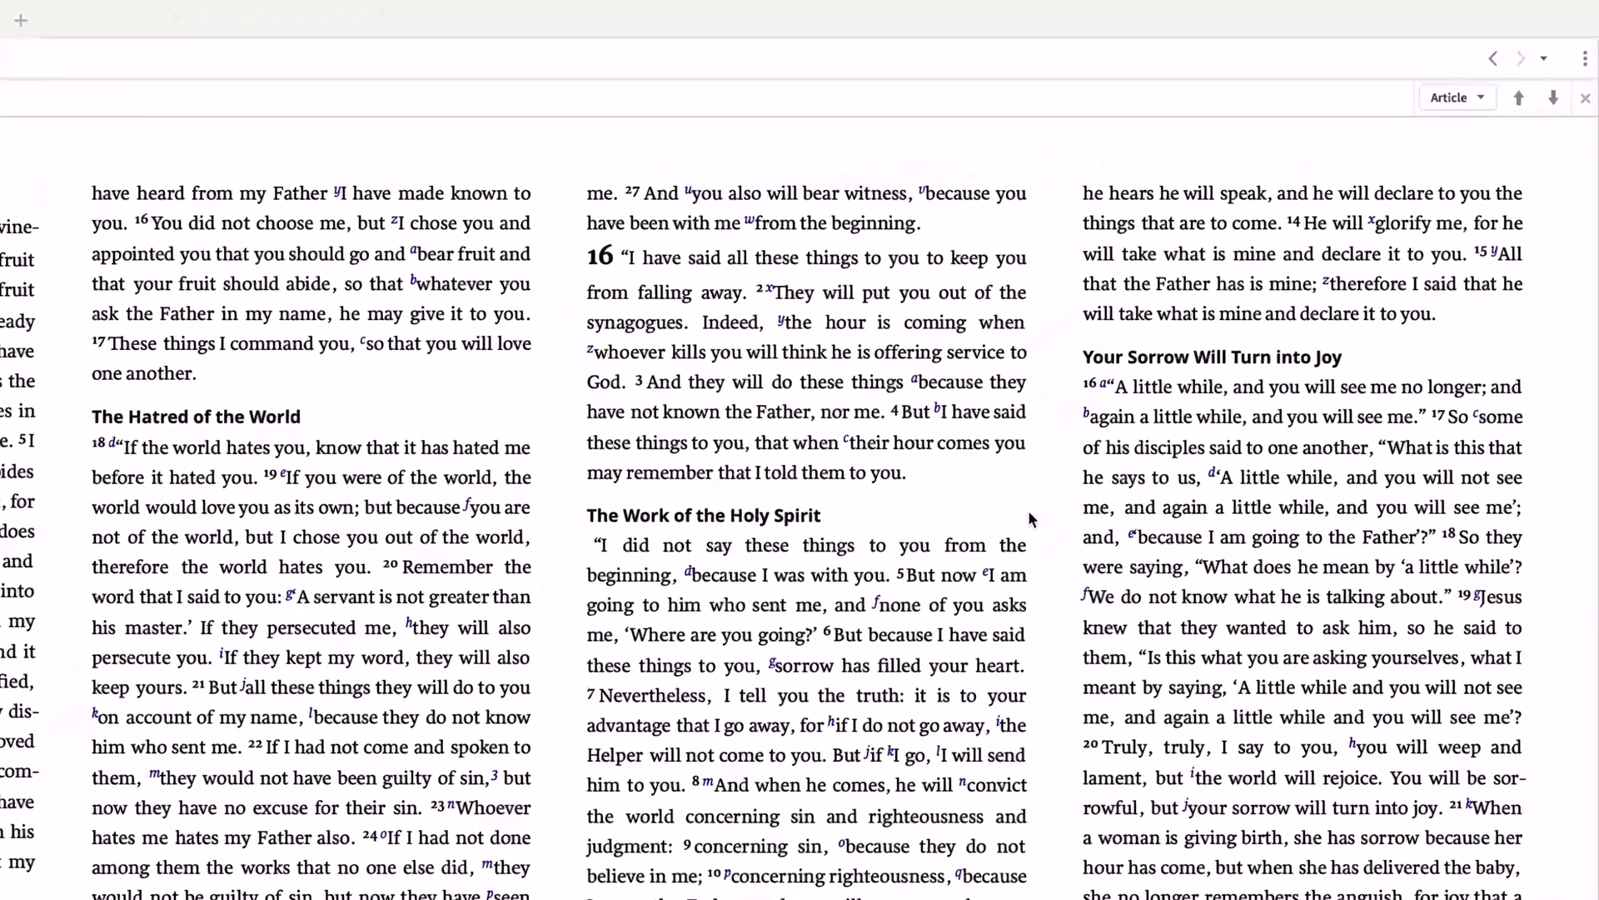
click(1585, 58)
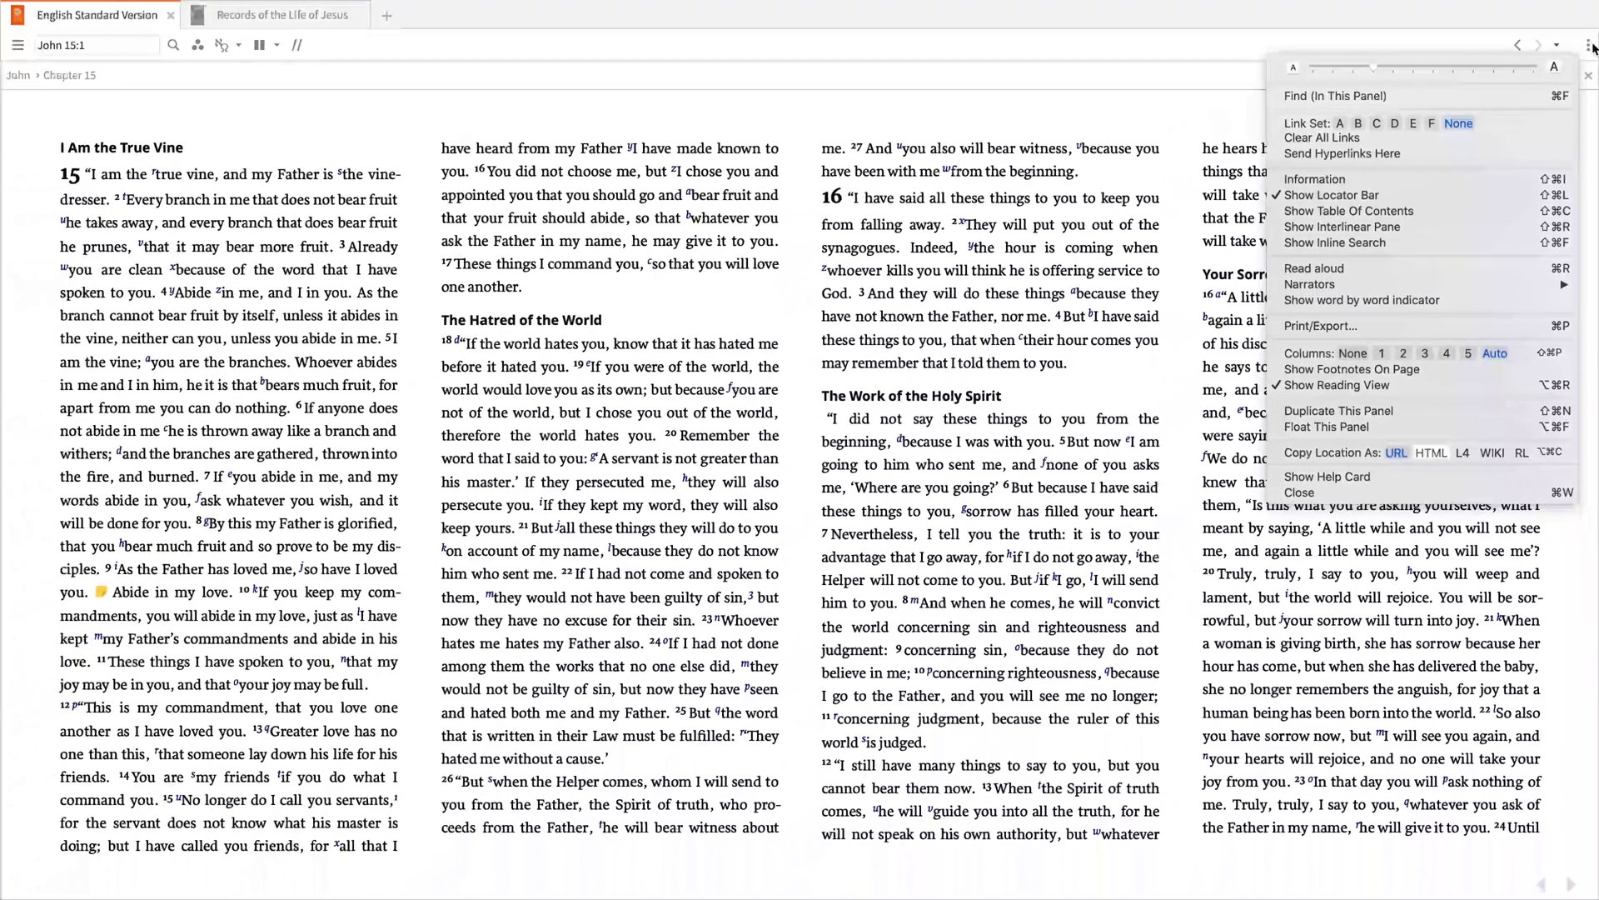
click(1593, 47)
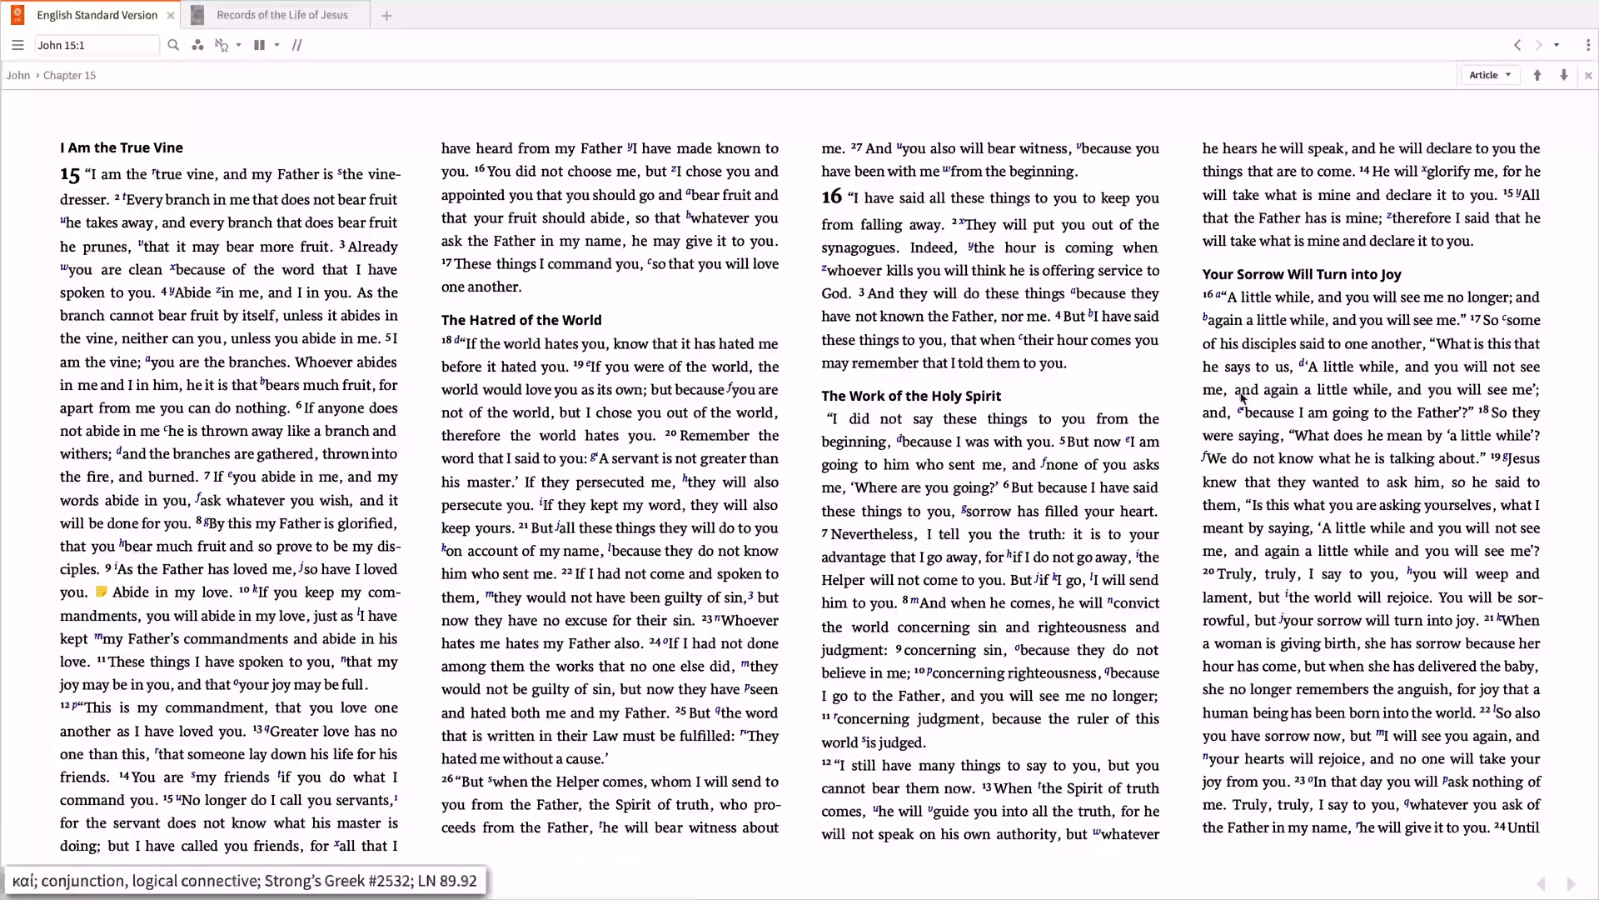
scroll(1187, 411, down, 3)
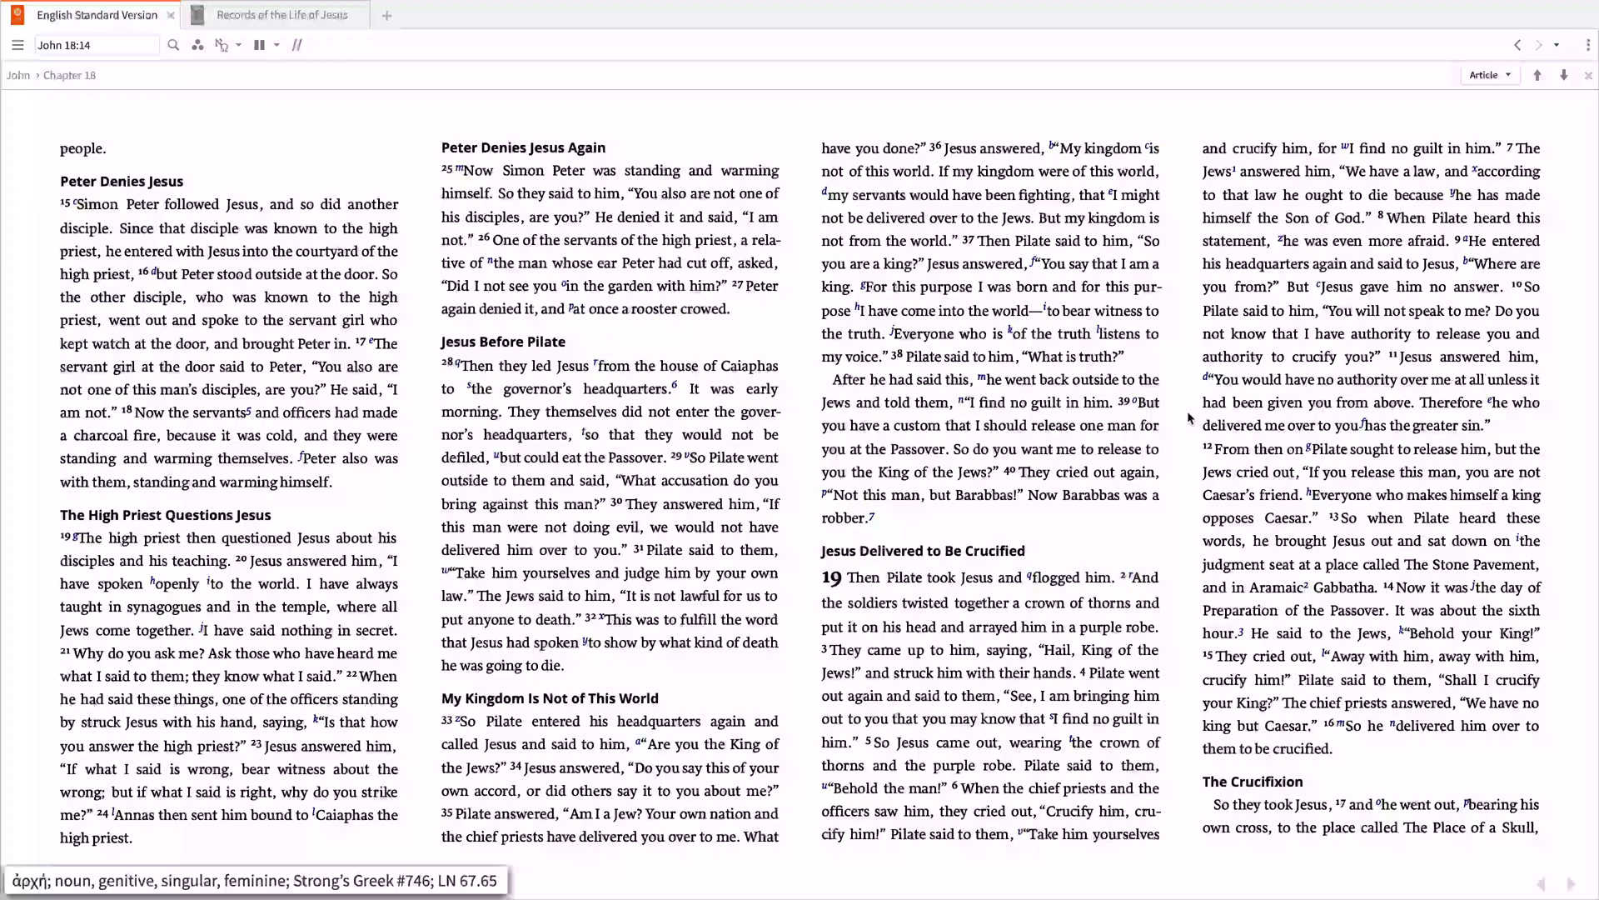
scroll(1187, 411, up, 4)
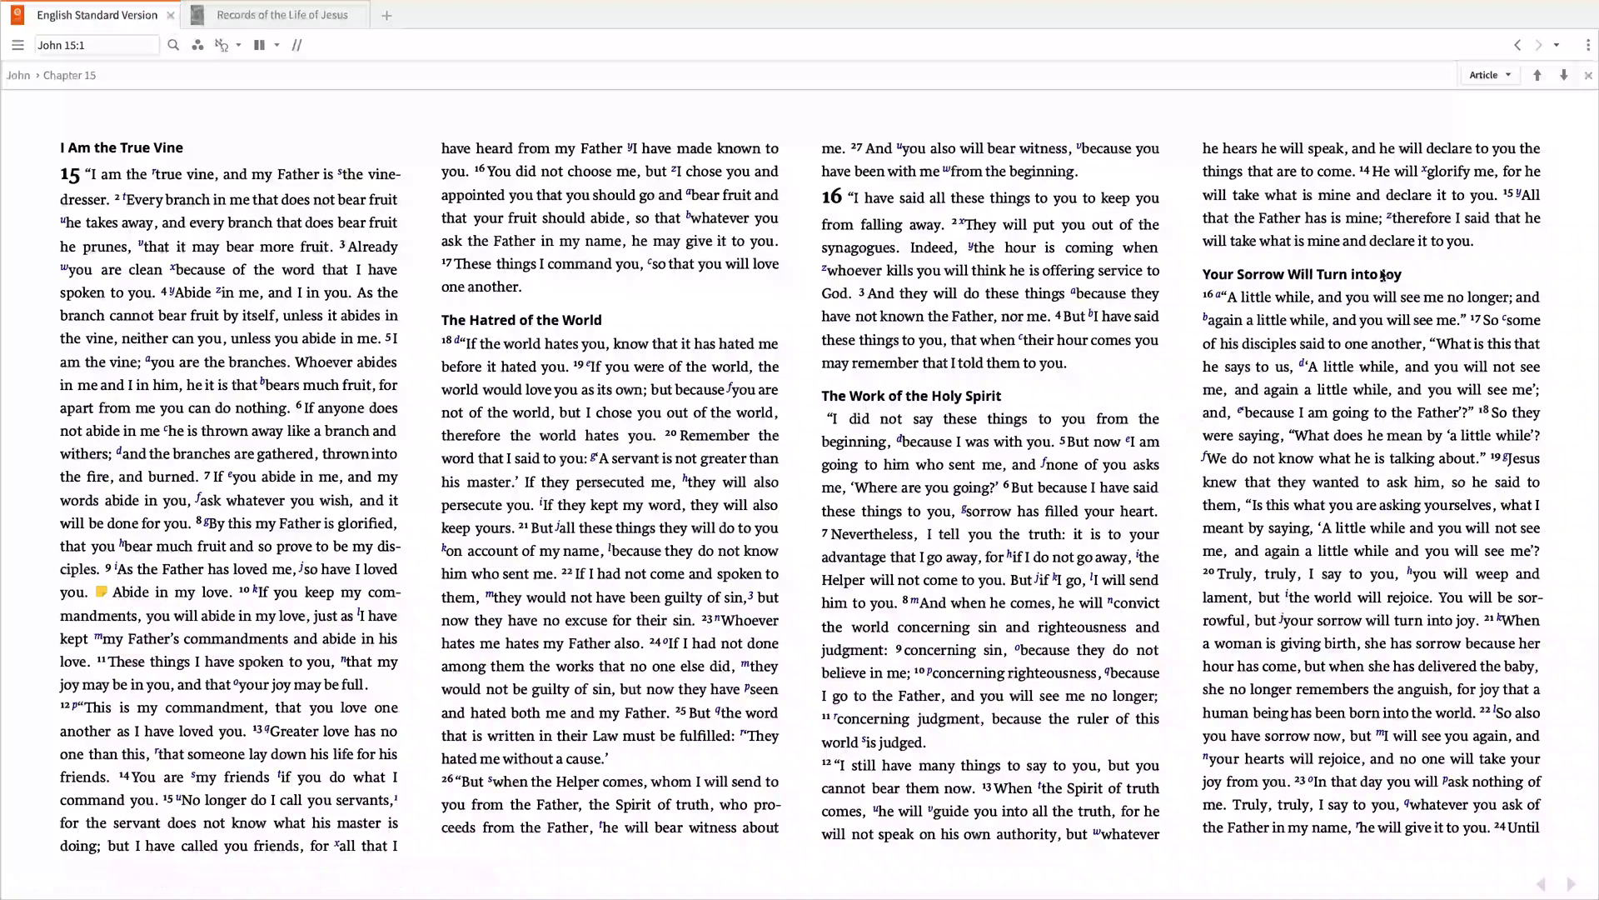
Turn on Show Footnotes On Page for the ESV reading view
click(1590, 45)
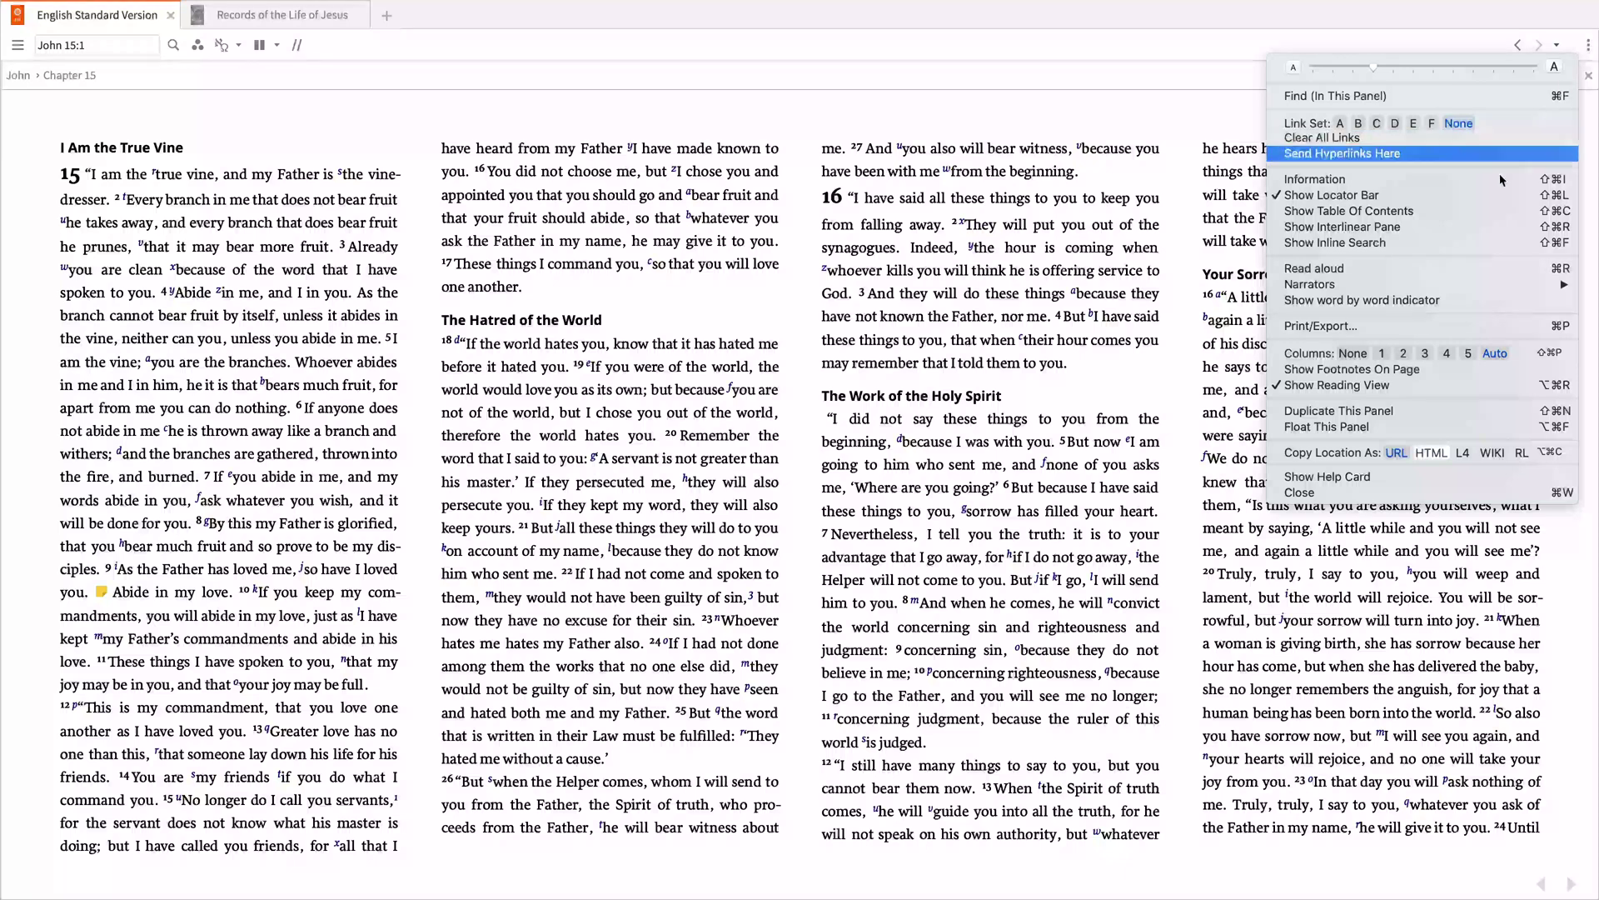
click(1402, 374)
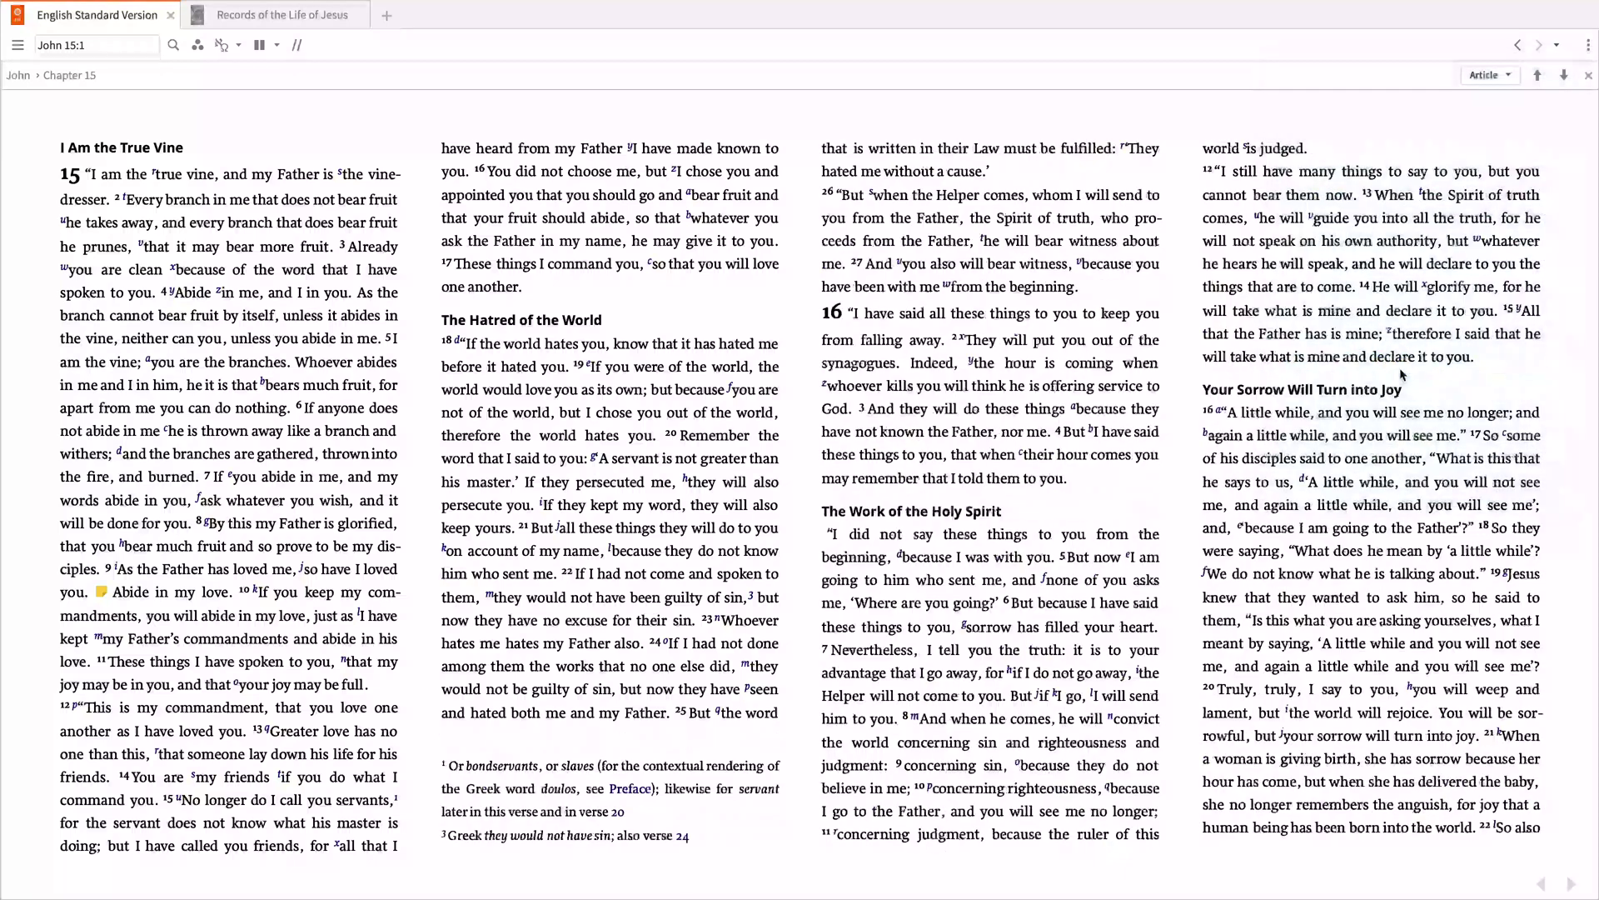